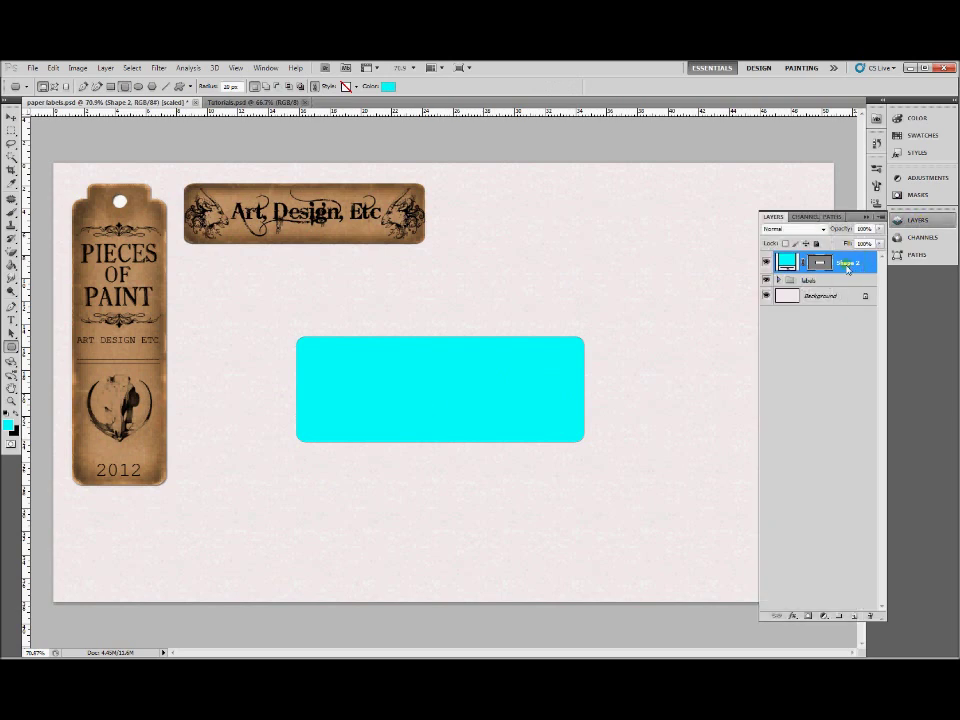
Step: Rasterize the Shape 2 layer and move the cyan rounded rectangle slightly up on the canvas
right_click(848, 268)
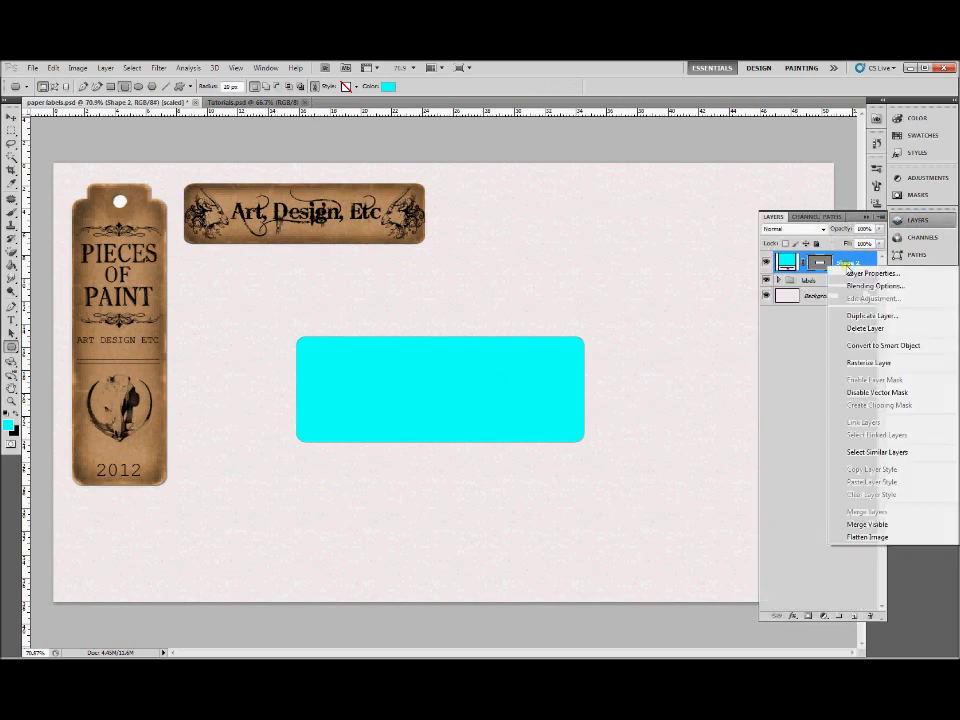
left_click(899, 363)
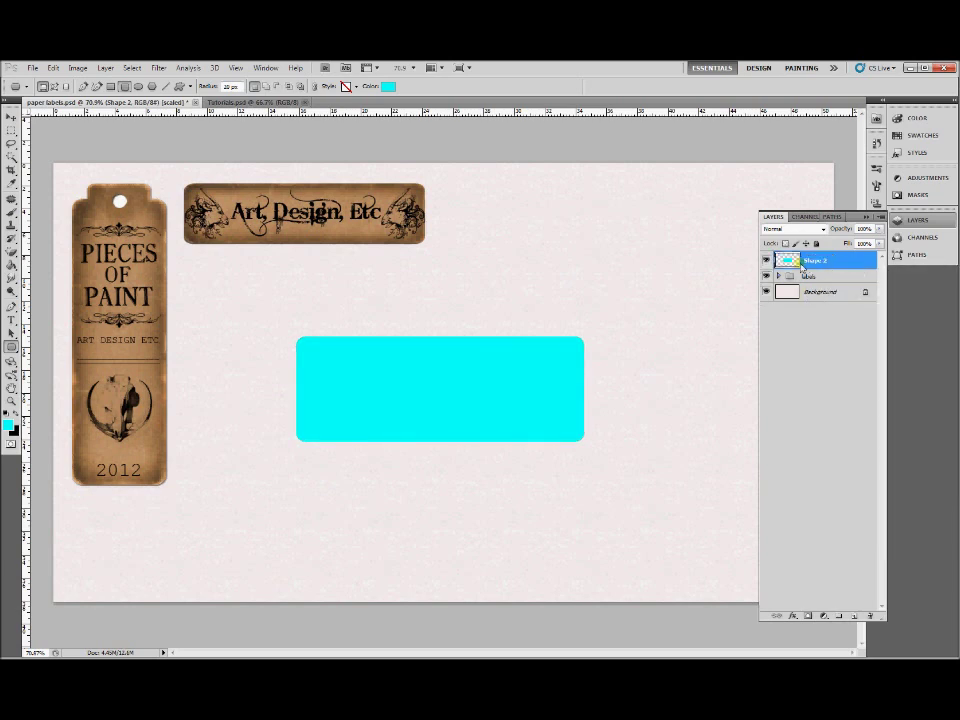
key("v")
left_click_drag(552, 373, 555, 347)
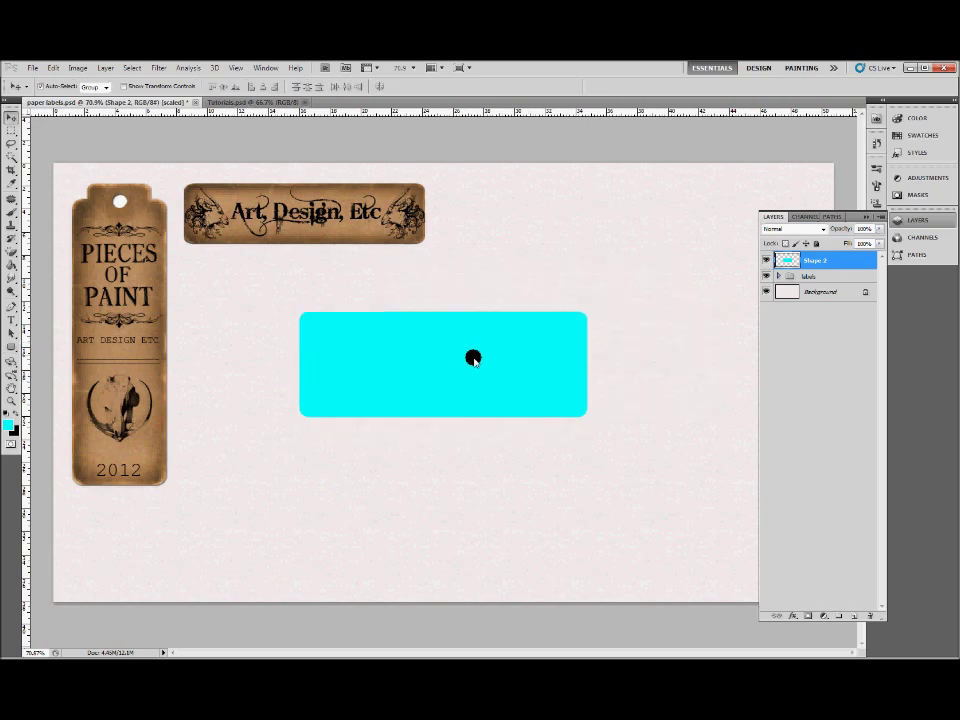
Step: Add a Pattern Overlay to the Shape 2 layer using the medium-brown paper pattern
double_click(857, 260)
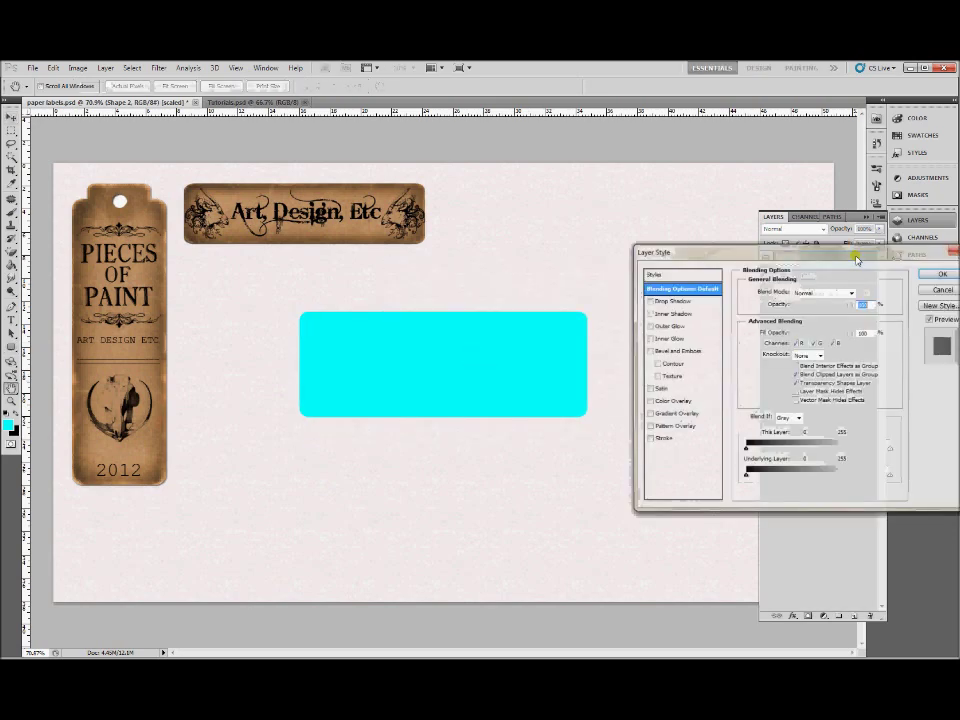
left_click_drag(795, 251, 635, 190)
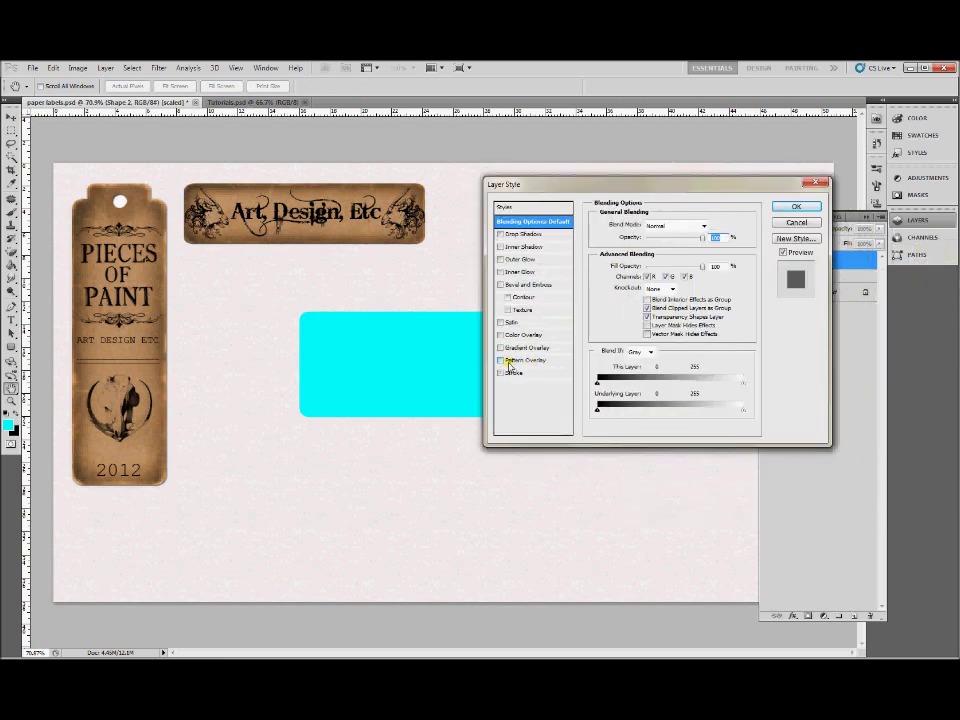
left_click(510, 362)
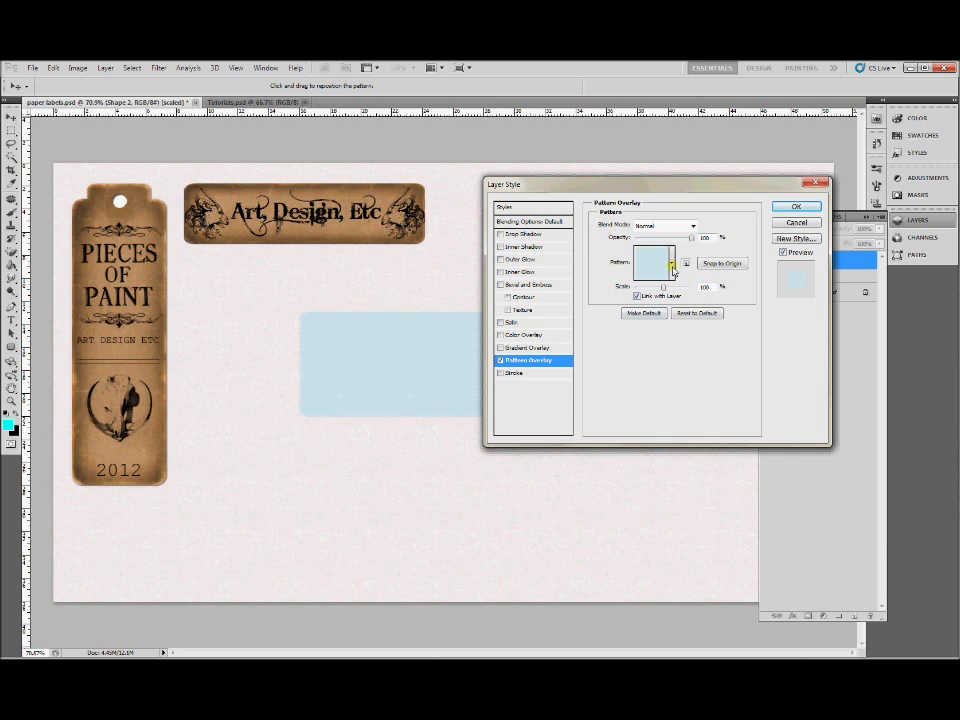
left_click(672, 266)
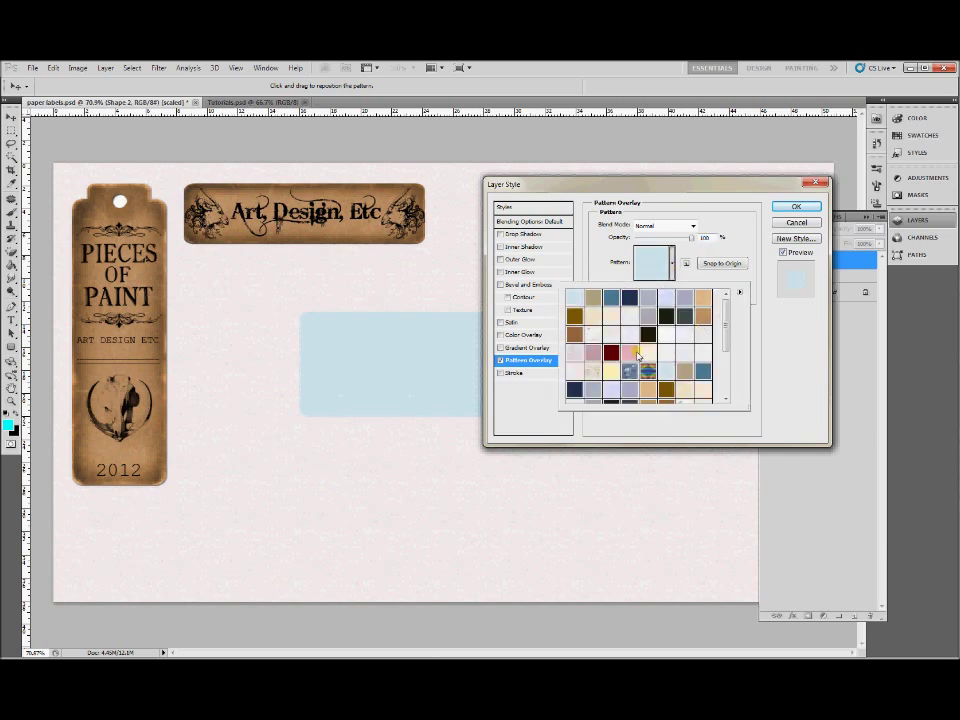
left_click(705, 315)
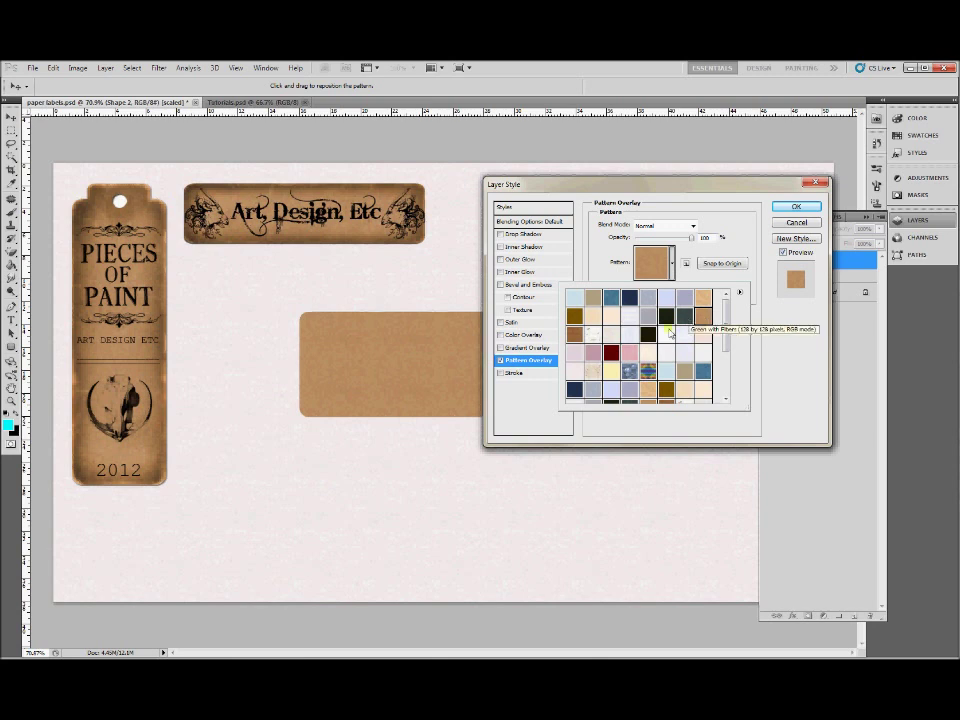
Step: Try other overlay patterns on the shape, including reddish-brown, cream, blue and near-white
left_click(575, 333)
left_click(600, 319)
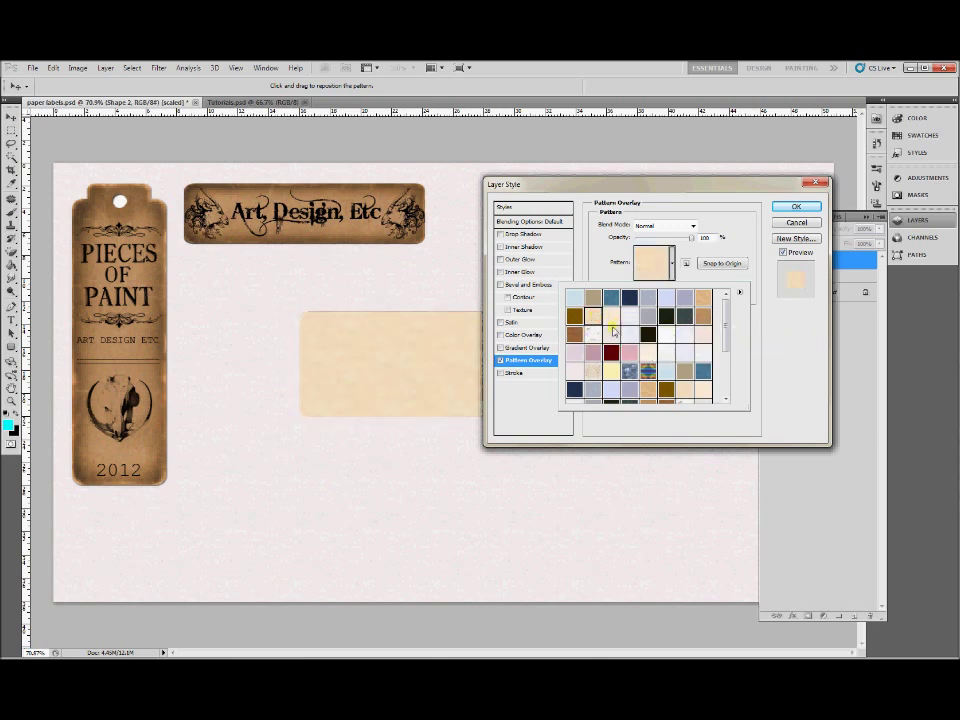
left_click(616, 300)
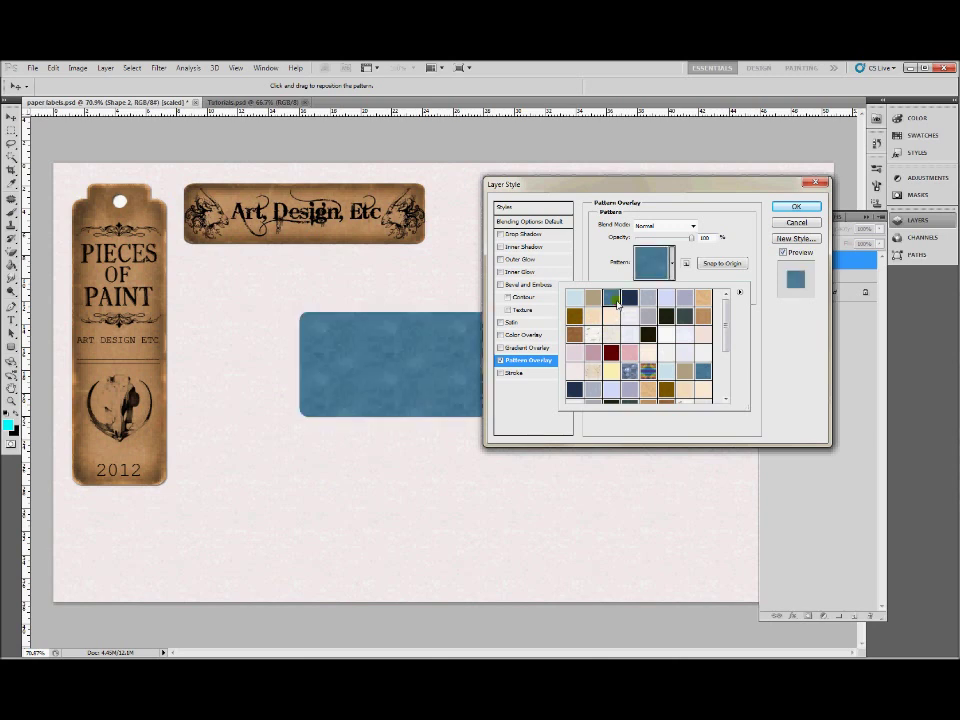
left_click(611, 316)
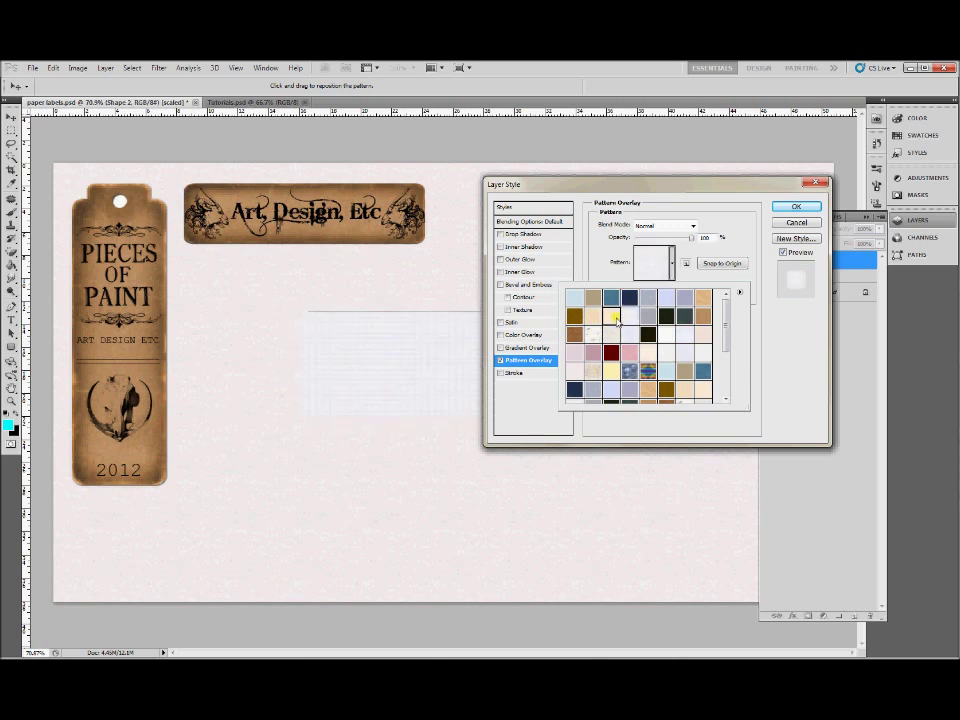
Step: Choose the medium-brown paper pattern for the overlay again and apply the layer style
left_click(705, 320)
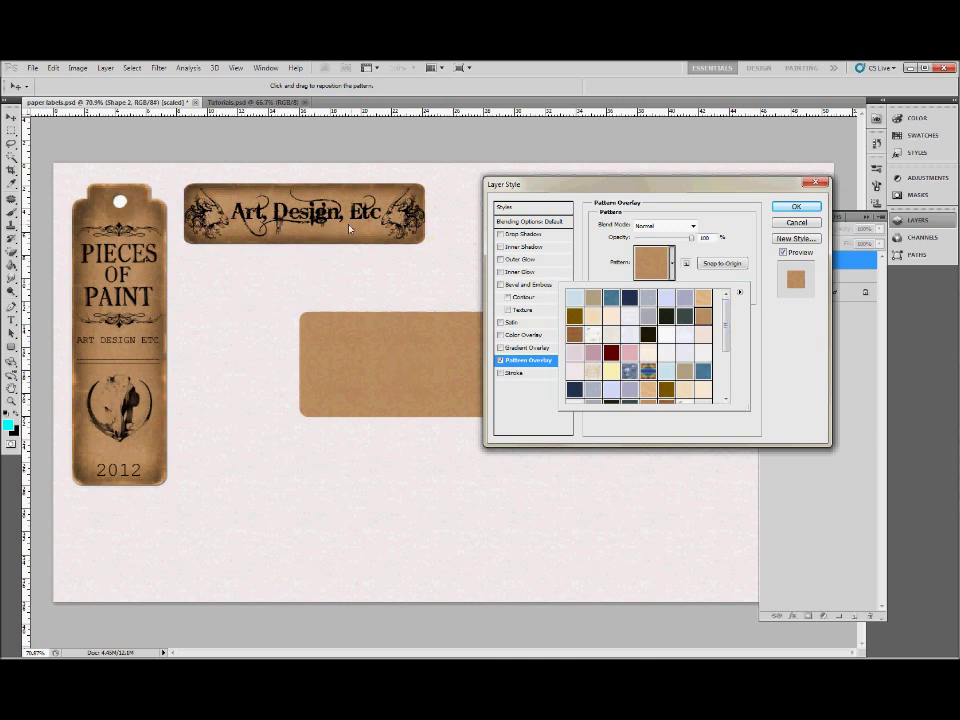
left_click(794, 208)
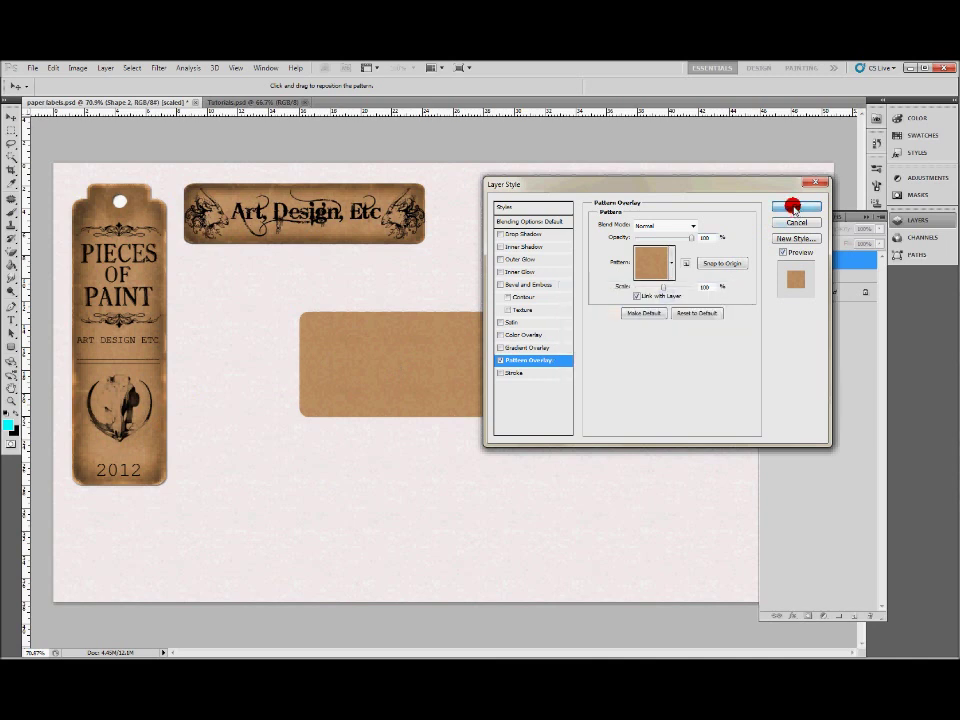
left_click(794, 208)
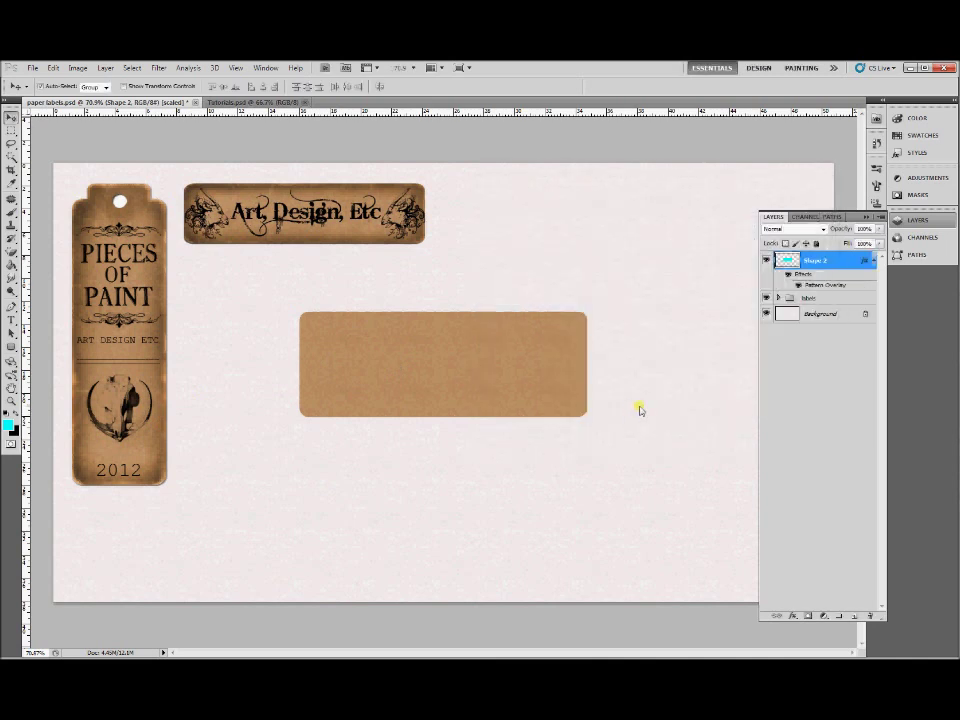
Step: Bake the pattern into Shape 2 by converting the layer to a smart object and rasterizing it
right_click(848, 264)
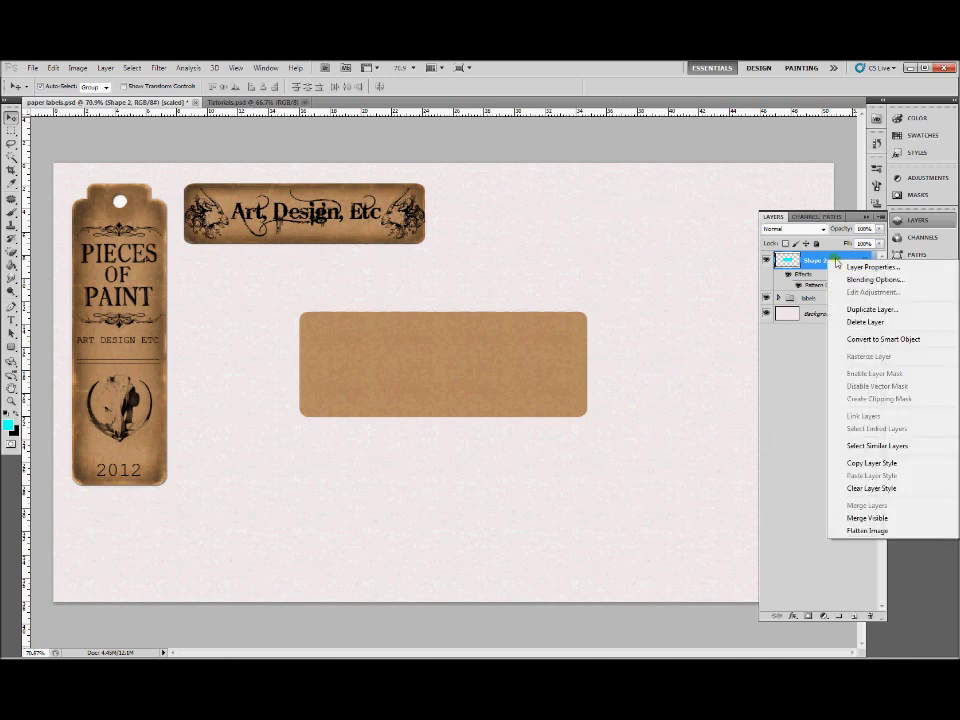
left_click(888, 340)
right_click(829, 259)
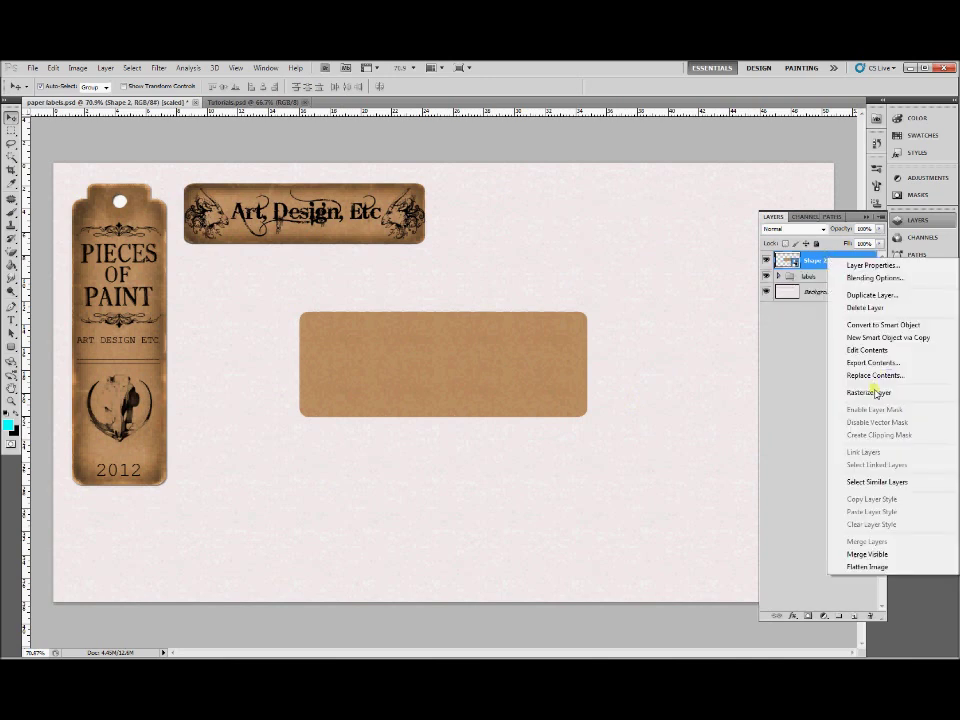
left_click(874, 392)
Step: Reposition the brown label slightly lower and further left on the canvas, and switch to the Burn tool
left_click_drag(482, 364, 390, 418)
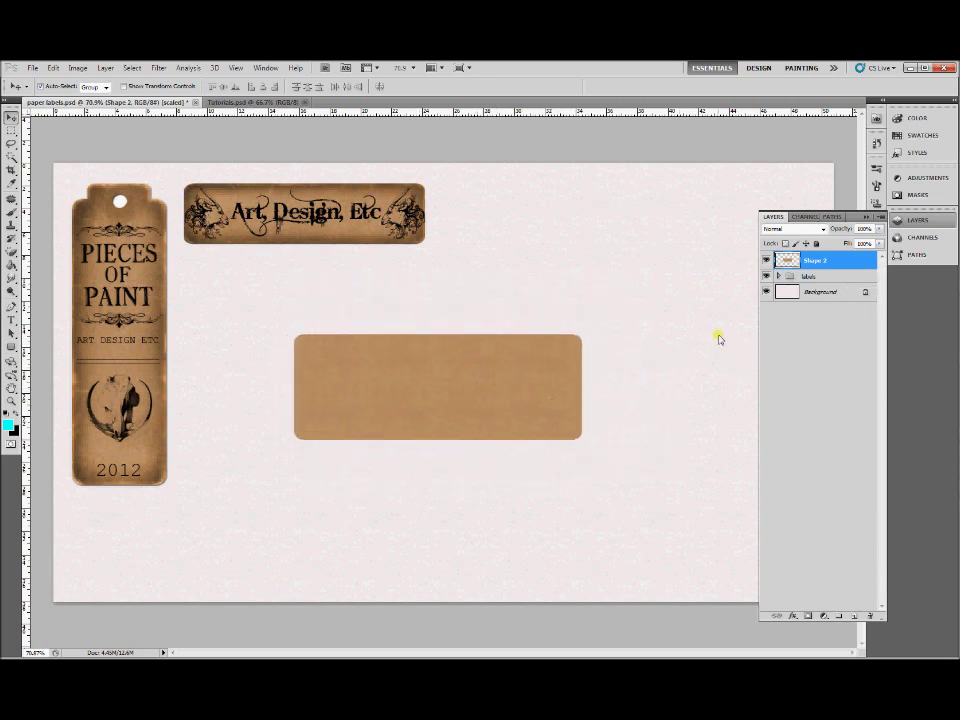
left_click_drag(430, 388, 410, 392)
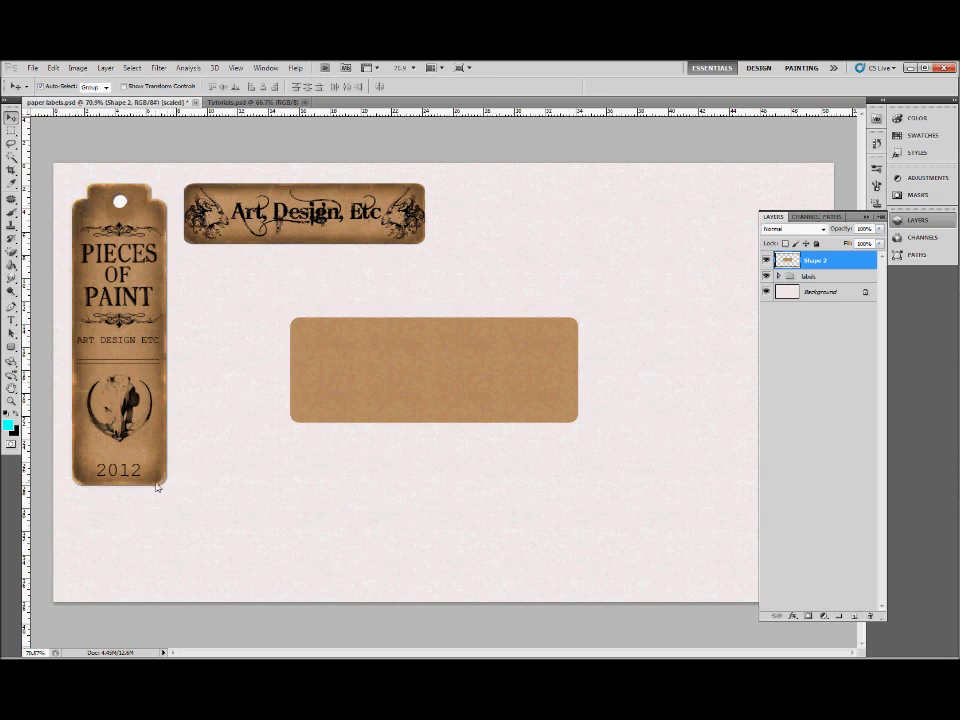
left_click_drag(457, 384, 454, 388)
left_click_drag(11, 290, 58, 305)
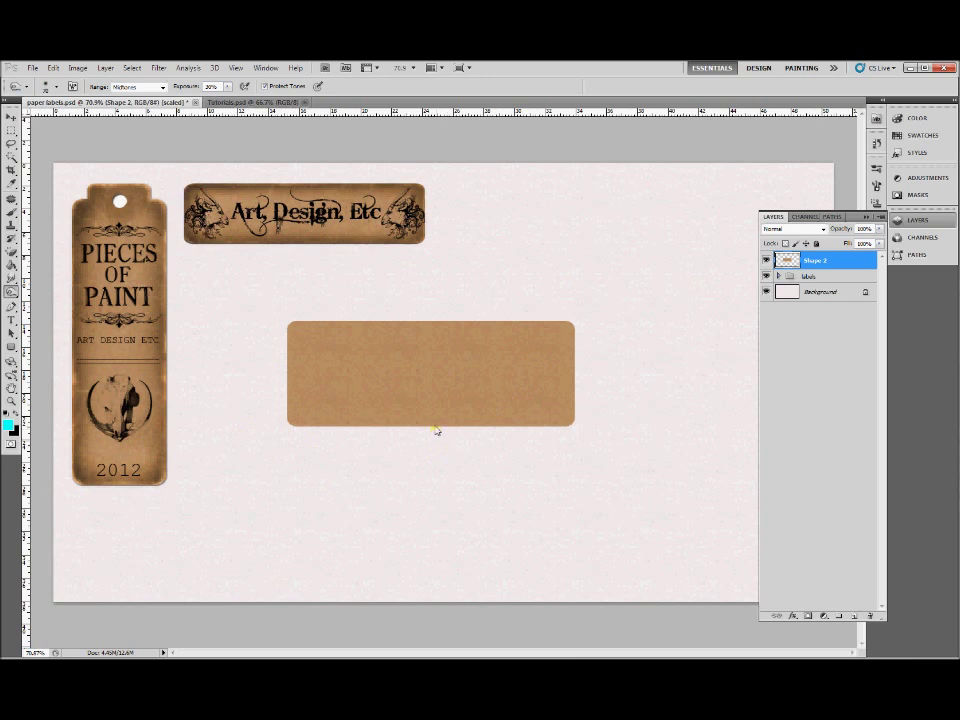
Step: Try freehand Burn strokes across the middle of the brown label
left_click_drag(404, 394, 313, 385)
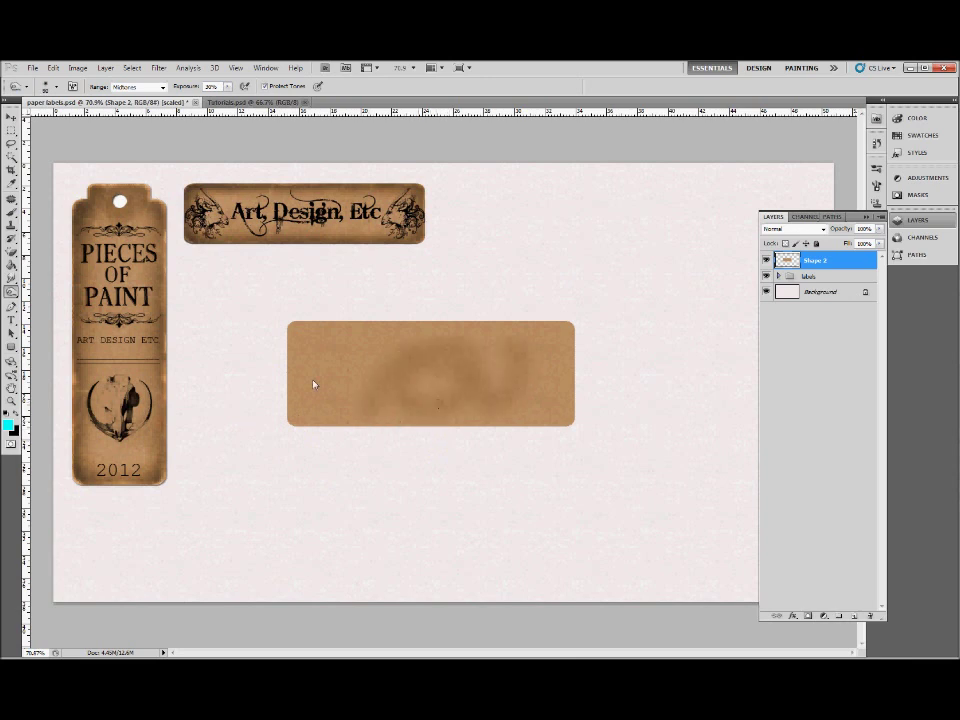
mouse_move(410, 434)
left_mouse_down()
mouse_move(532, 355)
mouse_move(519, 474)
mouse_move(505, 446)
left_mouse_up()
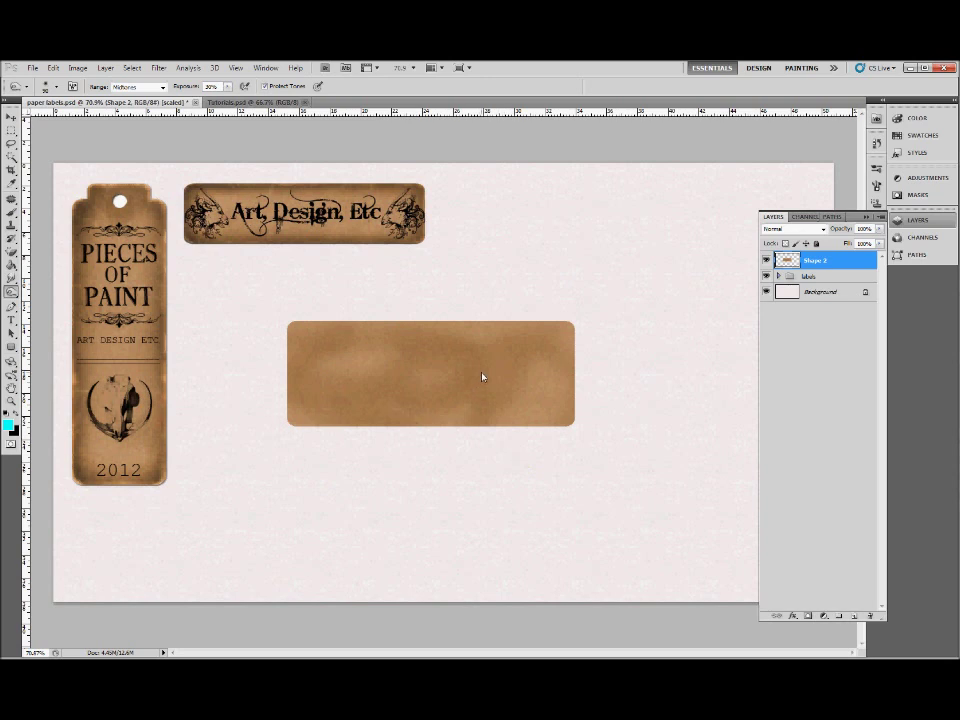
left_click_drag(482, 377, 613, 384)
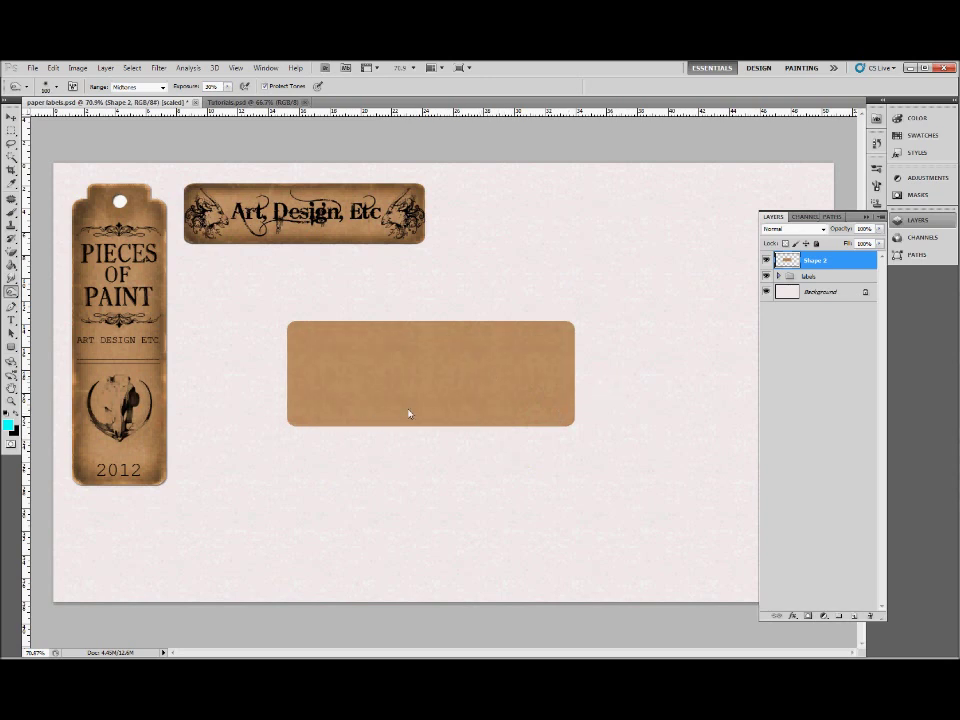
Step: Darken the brown label's edges all around with freehand Burn strokes, using a soft round 125 px brush
left_click(57, 87)
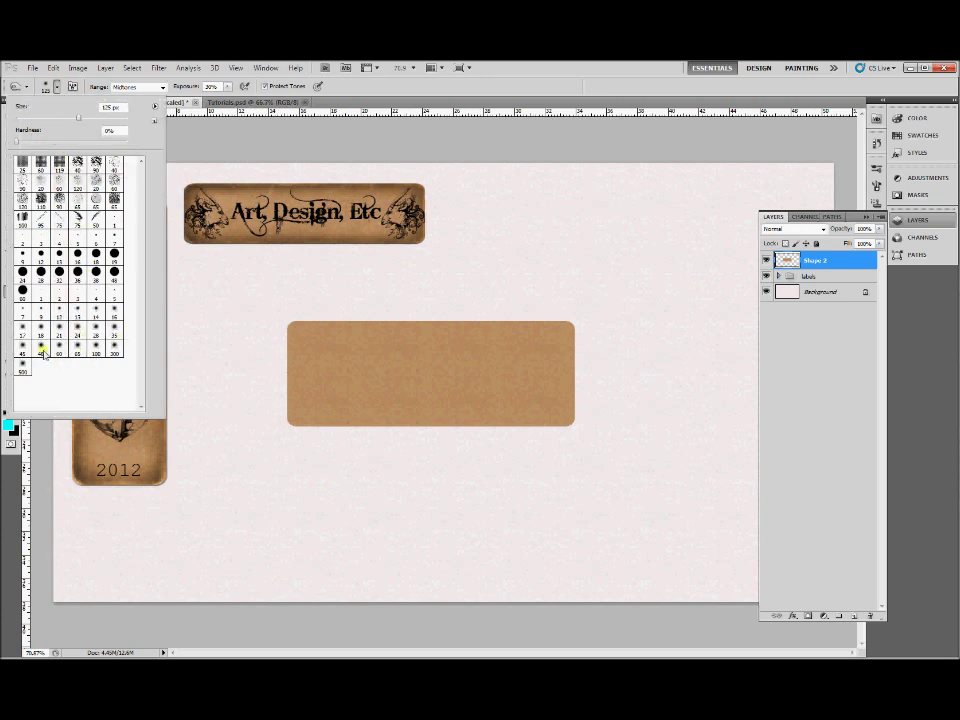
left_click(59, 346)
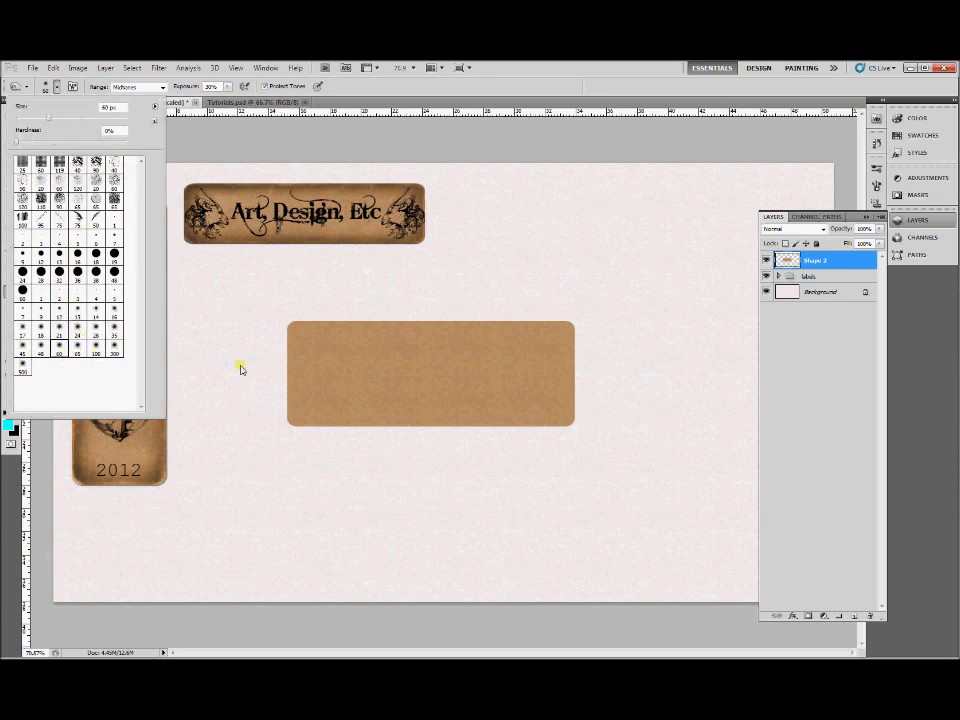
left_click(319, 423)
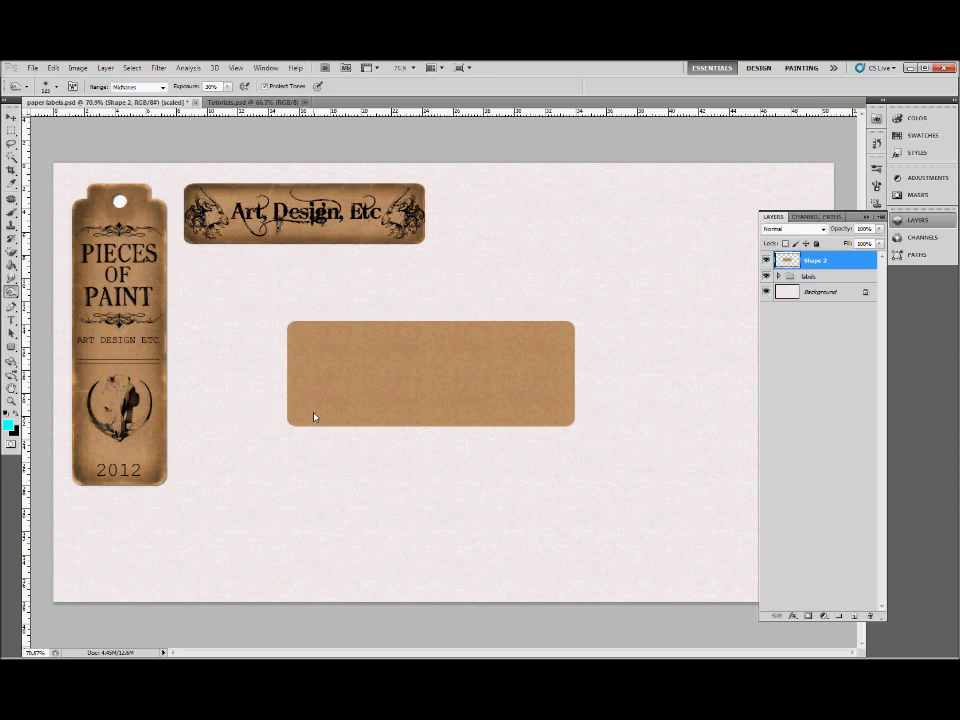
left_click_drag(288, 417, 364, 428)
mouse_move(515, 425)
left_mouse_down()
mouse_move(555, 425)
mouse_move(572, 349)
left_mouse_up()
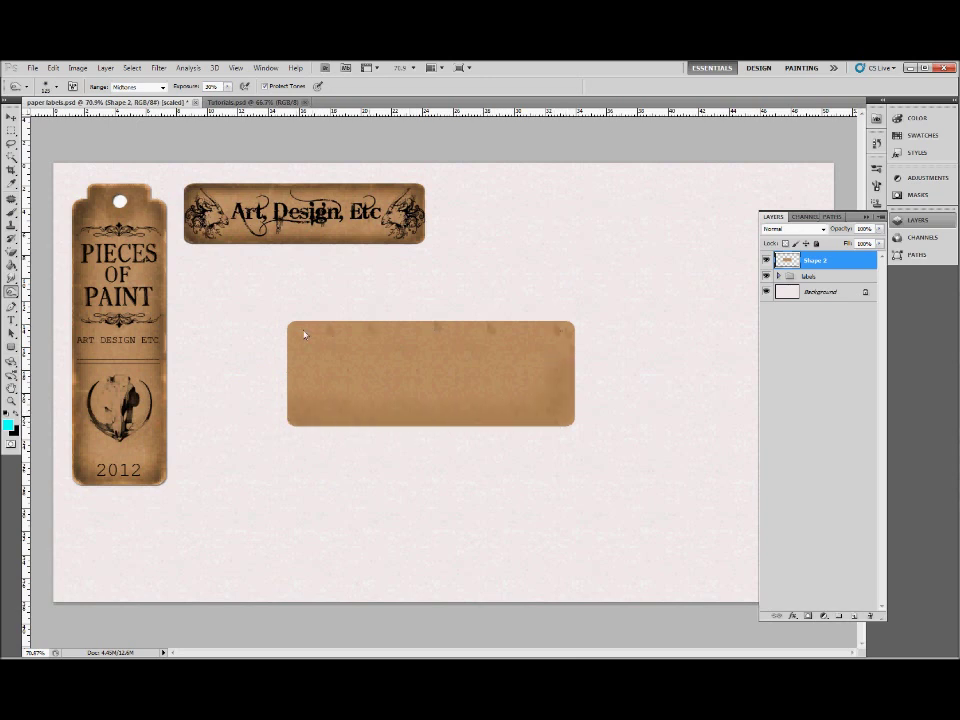
left_click_drag(305, 335, 298, 429)
left_click_drag(568, 372, 493, 433)
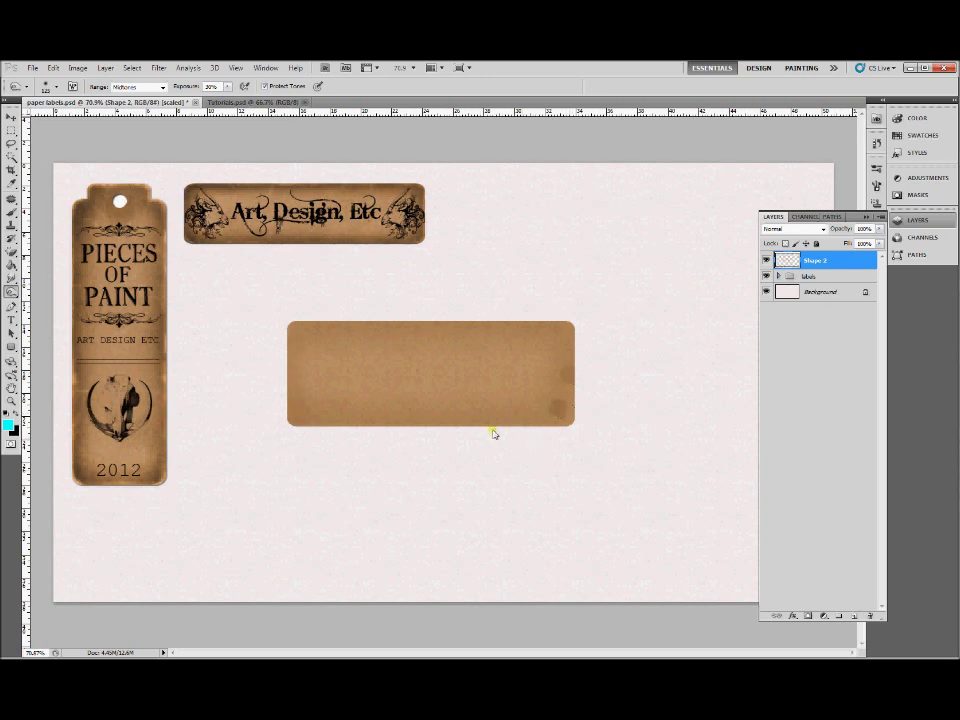
mouse_move(309, 441)
left_mouse_down()
mouse_move(295, 343)
mouse_move(309, 309)
left_mouse_up()
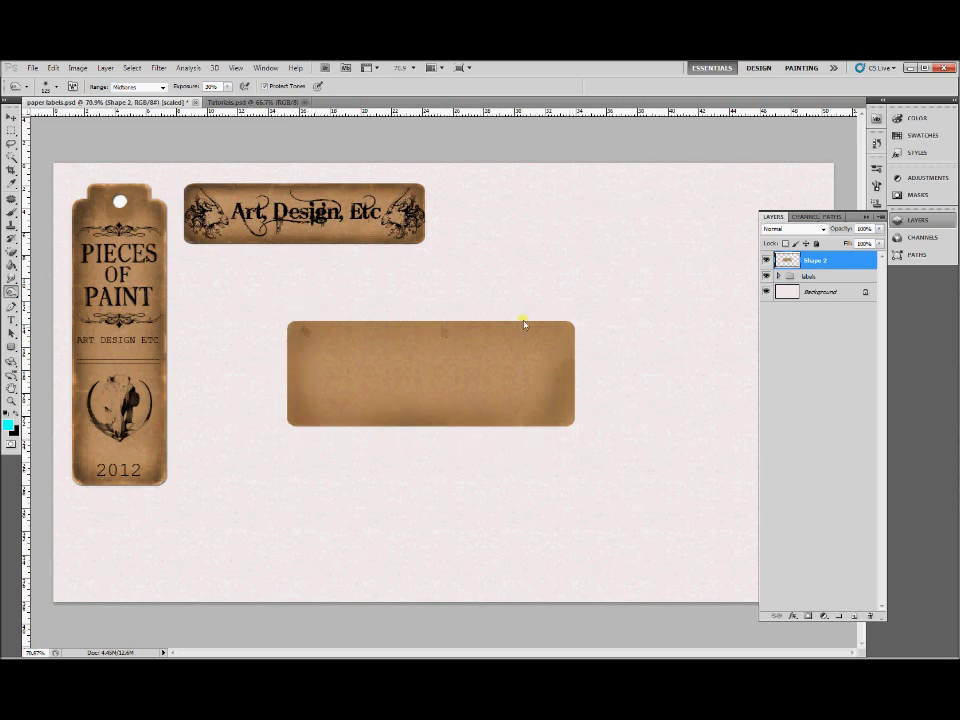
mouse_move(414, 331)
left_mouse_down()
mouse_move(310, 335)
mouse_move(314, 444)
mouse_move(573, 433)
left_mouse_up()
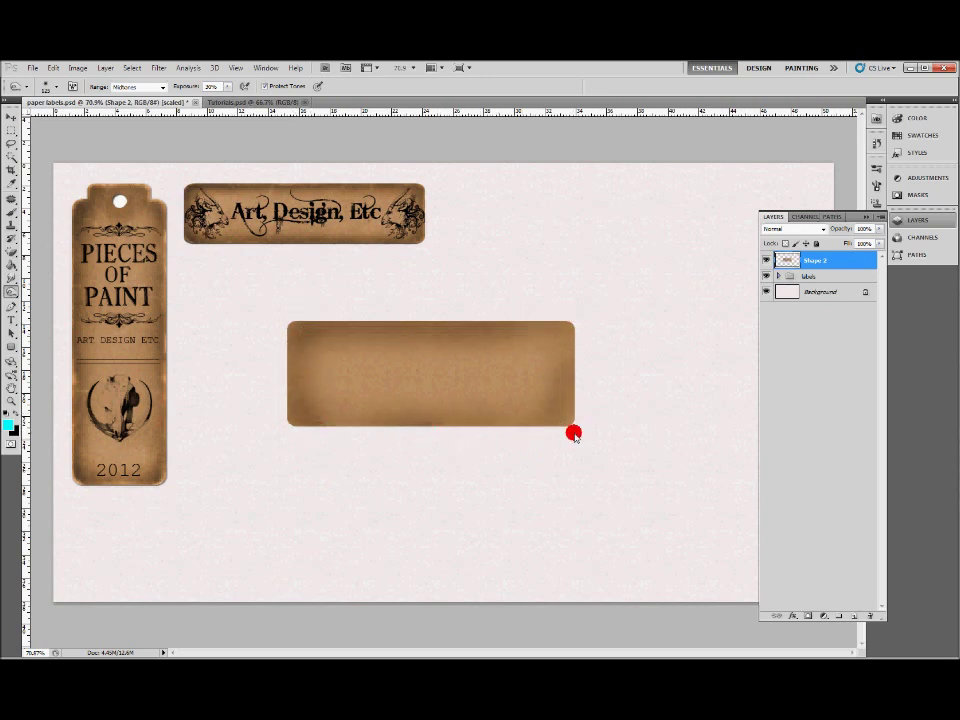
Step: Deepen the burned border with straight Burn strokes from corner to corner along the label's edges
left_click(286, 464, "shift")
left_click(262, 467)
left_click(574, 422, "shift")
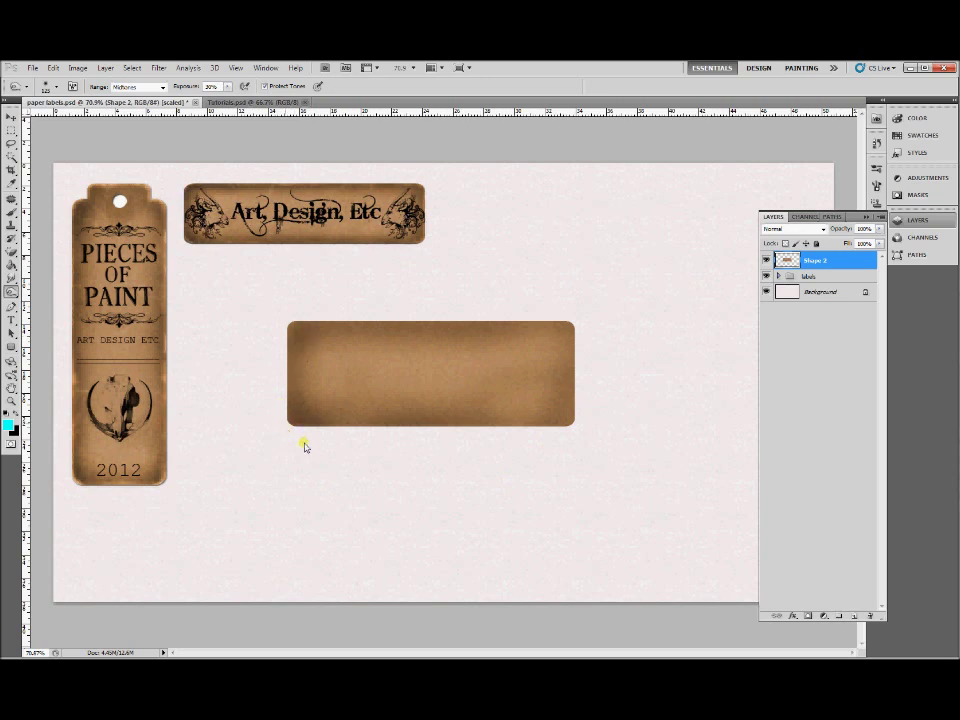
left_click(570, 319, "shift")
left_click(301, 320, "shift")
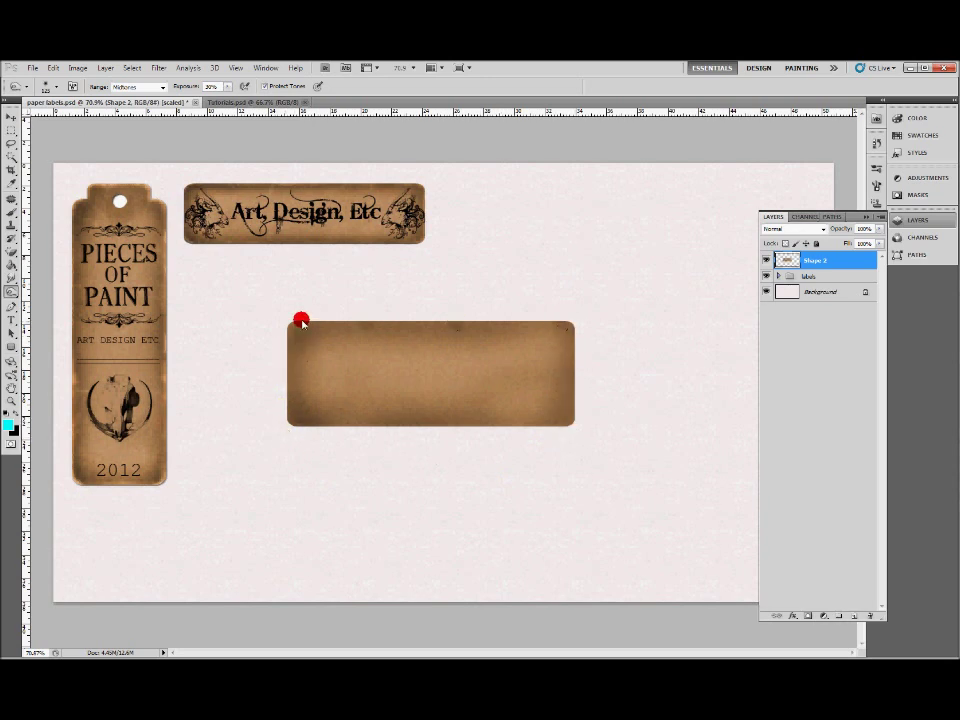
left_click(295, 422, "shift")
left_click(564, 429, "shift")
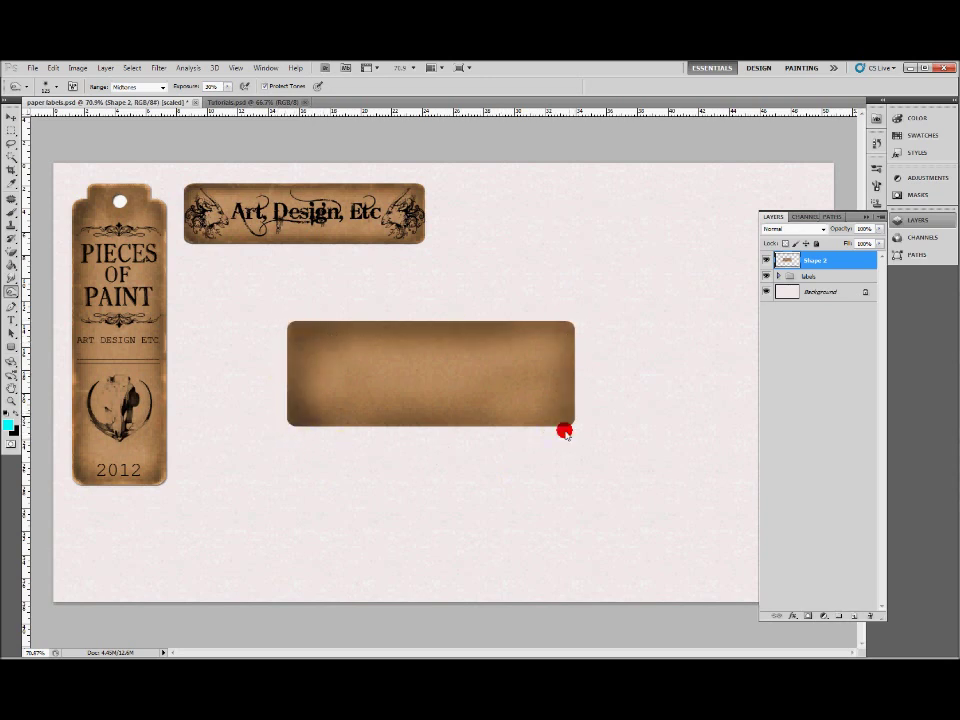
left_click(562, 321, "shift")
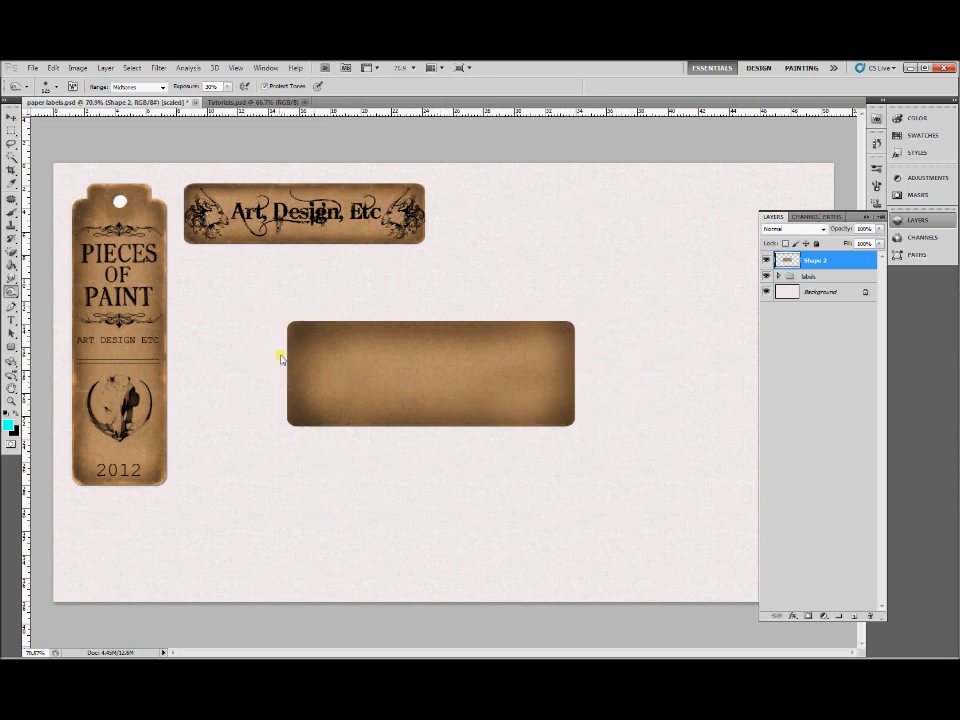
Step: Switch to the Dodge tool and lighten the outer rim of the brown label's lower-left corner
left_click(12, 291)
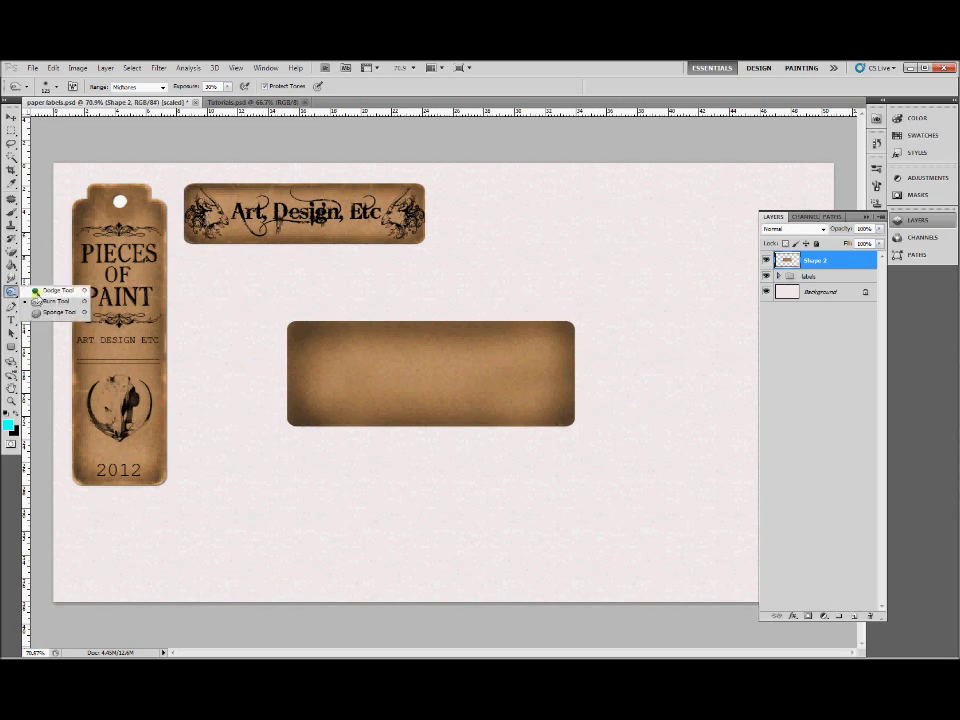
left_click(45, 287)
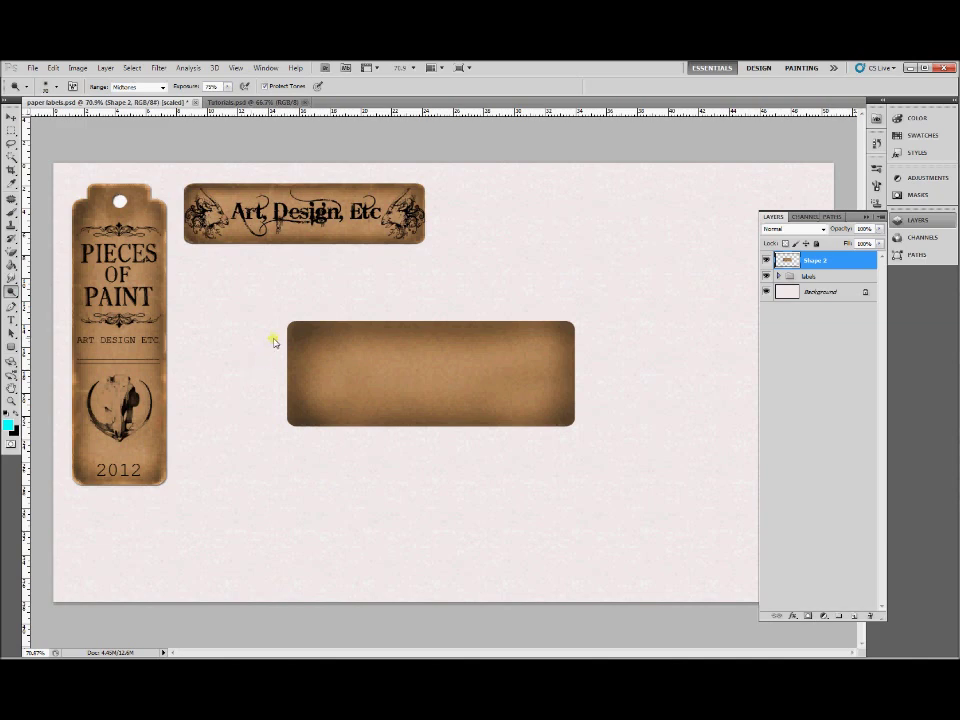
key("ctrl+plus")
key("ctrl+plus")
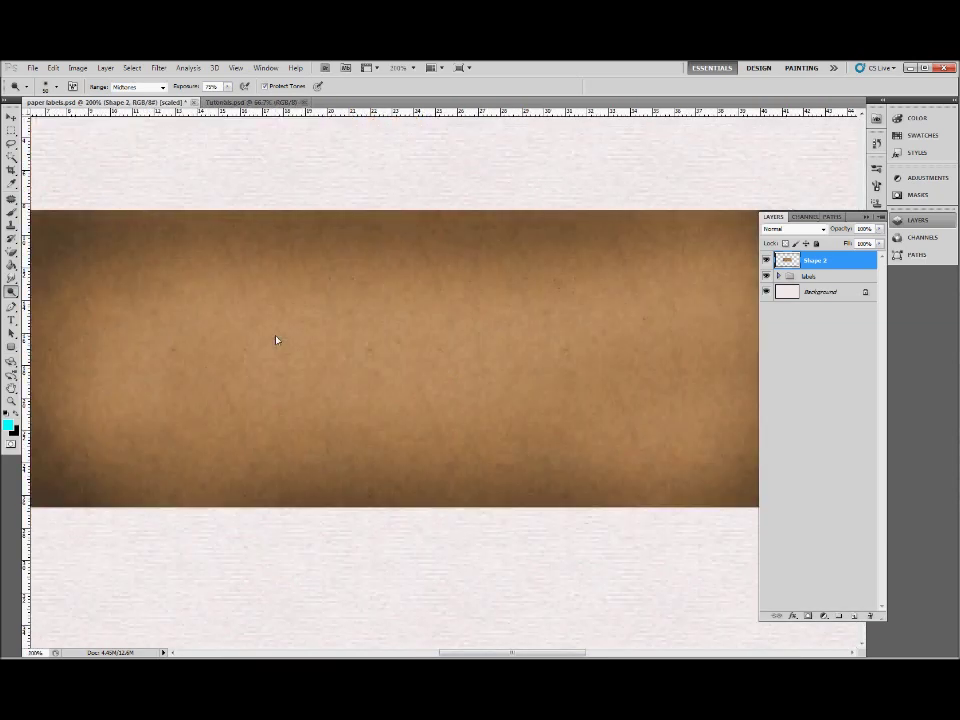
left_click_drag(231, 390, 418, 378)
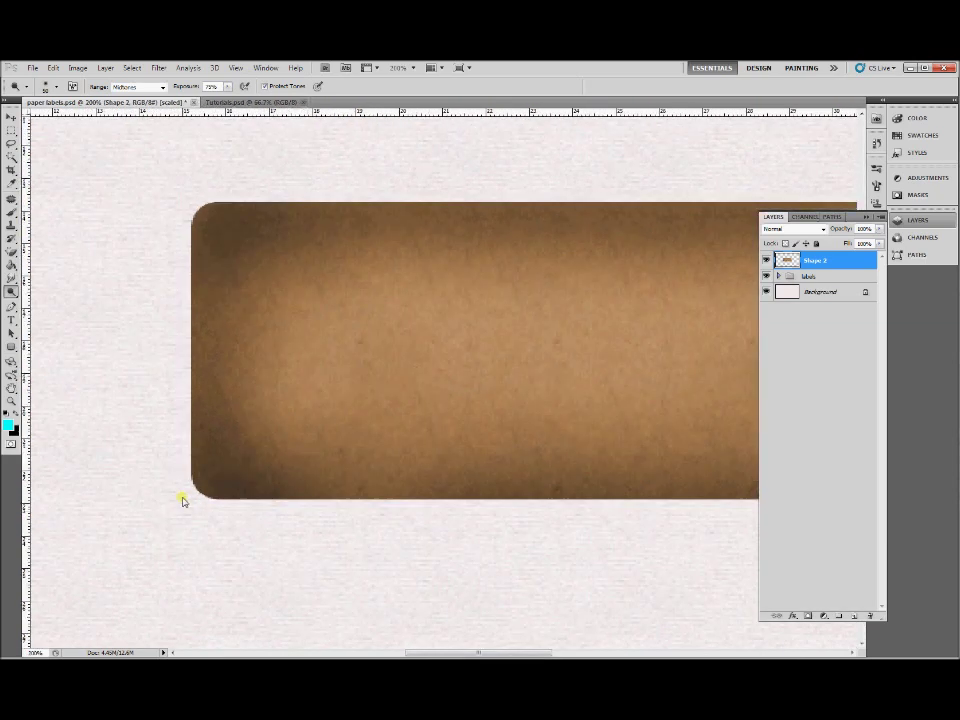
mouse_move(190, 497)
left_mouse_down()
mouse_move(223, 515)
mouse_move(187, 503)
left_mouse_up()
key("]")
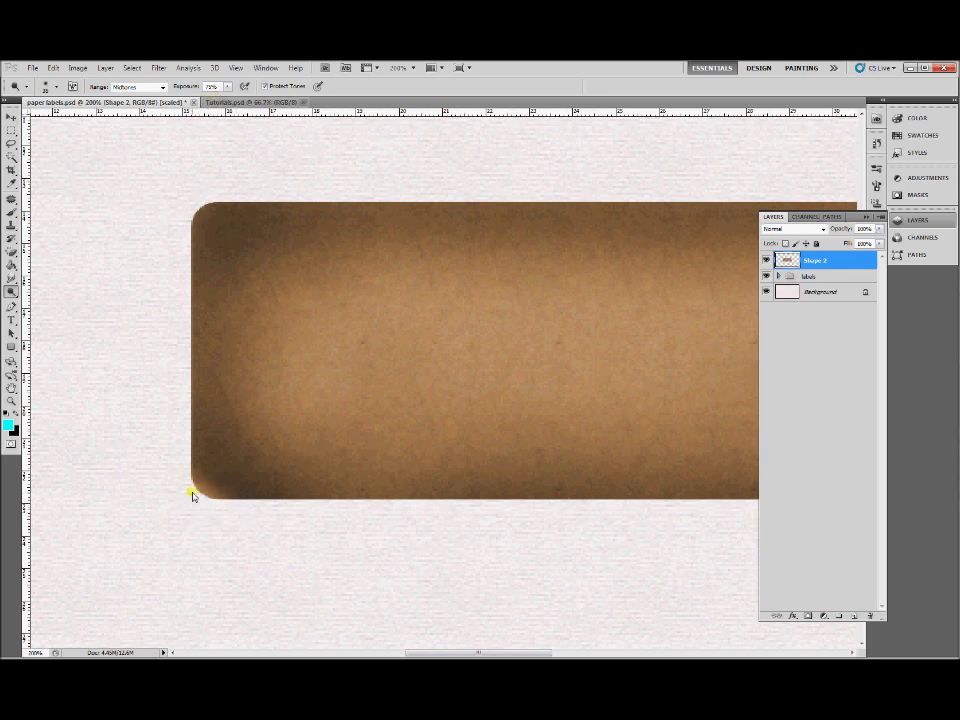
Step: Dodge a thin worn rim along the label's left edge and around its left corners, using a 15 px brush
mouse_move(190, 463)
left_mouse_down()
mouse_move(201, 502)
mouse_move(262, 507)
mouse_move(201, 497)
mouse_move(190, 470)
mouse_move(189, 395)
mouse_move(195, 458)
mouse_move(214, 501)
mouse_move(626, 499)
left_mouse_up()
mouse_move(234, 199)
left_mouse_down()
mouse_move(195, 213)
mouse_move(186, 234)
mouse_move(210, 209)
left_mouse_up()
mouse_move(182, 276)
left_mouse_down()
mouse_move(193, 226)
mouse_move(176, 324)
left_mouse_up()
mouse_move(208, 206)
left_mouse_down()
mouse_move(229, 208)
mouse_move(251, 255)
mouse_move(196, 254)
mouse_move(190, 412)
left_mouse_up()
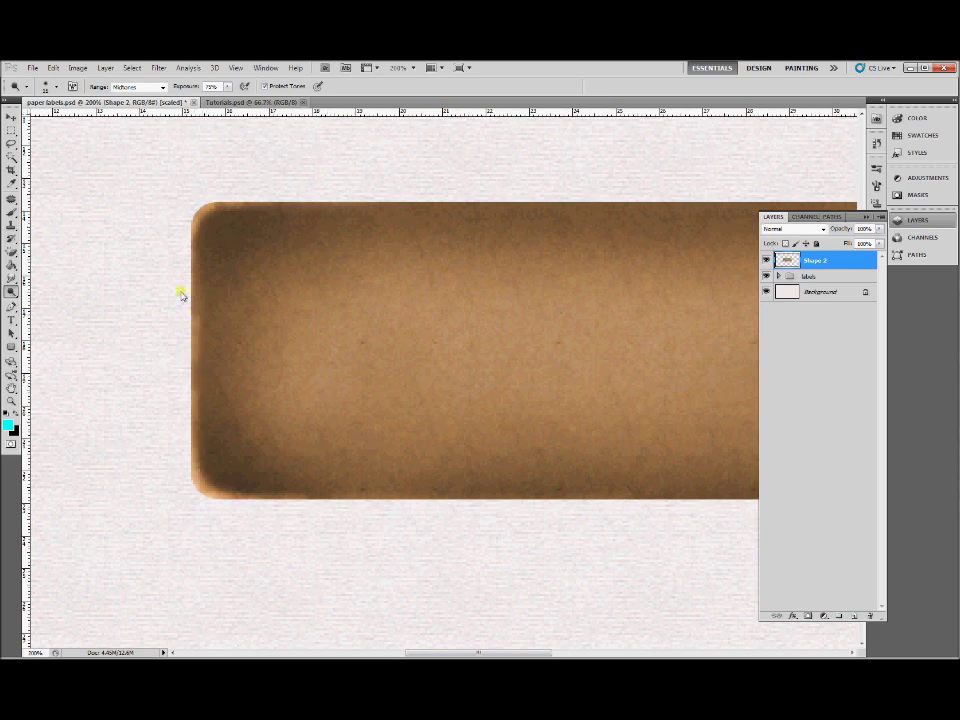
left_click_drag(193, 261, 194, 424)
Step: Extend the dodged rim along the label's upper edge, around both right corners and along the right and lower edges
left_click_drag(264, 201, 681, 202)
mouse_move(656, 262)
left_mouse_down()
mouse_move(515, 281)
mouse_move(349, 283)
left_mouse_up()
mouse_move(372, 229)
left_mouse_down()
mouse_move(561, 219)
mouse_move(446, 225)
left_mouse_up()
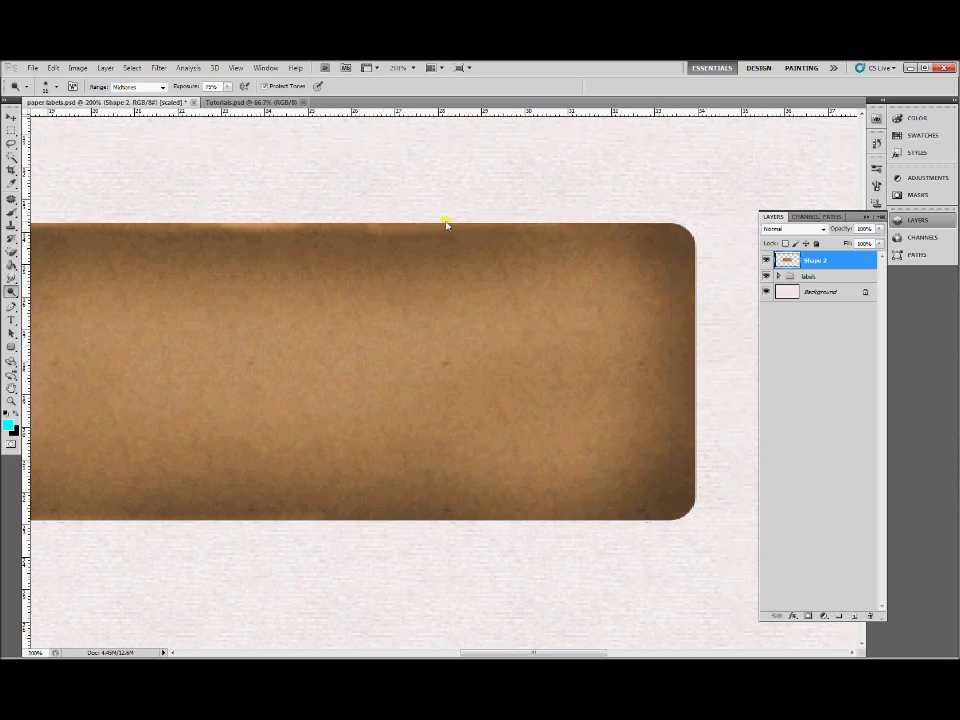
mouse_move(676, 226)
left_mouse_down()
mouse_move(701, 272)
mouse_move(671, 223)
mouse_move(641, 221)
mouse_move(679, 228)
left_mouse_up()
mouse_move(708, 275)
left_mouse_down()
mouse_move(707, 490)
mouse_move(692, 445)
mouse_move(696, 506)
mouse_move(696, 496)
mouse_move(681, 524)
mouse_move(691, 496)
mouse_move(642, 529)
mouse_move(692, 505)
mouse_move(697, 479)
mouse_move(669, 528)
mouse_move(678, 522)
mouse_move(565, 529)
left_mouse_up()
mouse_move(676, 516)
left_mouse_down()
mouse_move(347, 523)
mouse_move(470, 521)
left_mouse_up()
mouse_move(690, 492)
left_mouse_down()
mouse_move(696, 453)
mouse_move(695, 322)
left_mouse_up()
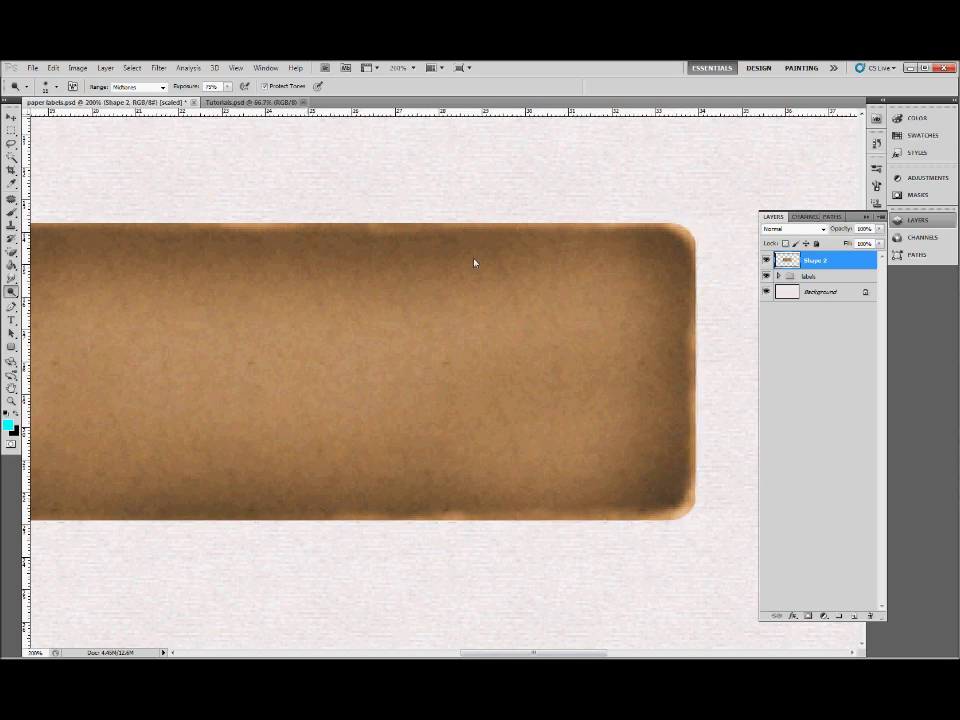
Step: Fill in the remaining gaps in the light rim along the label's upper edge with Dodge strokes
left_click_drag(474, 264, 603, 273)
left_click_drag(437, 240, 288, 237)
left_click_drag(434, 237, 460, 235)
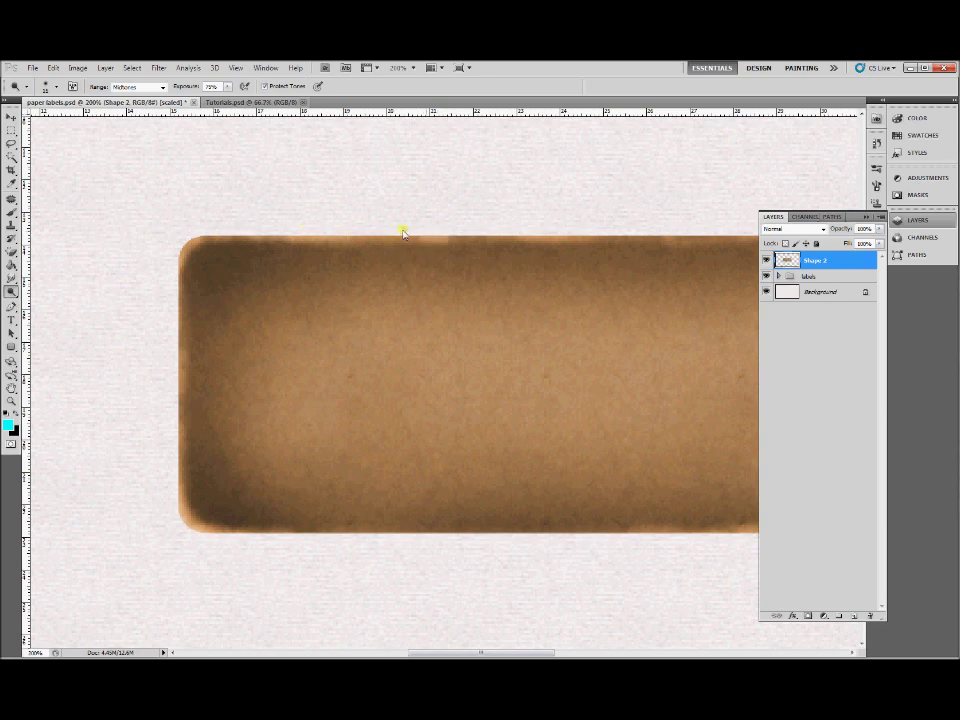
mouse_move(252, 237)
left_mouse_down()
mouse_move(458, 236)
mouse_move(572, 221)
left_mouse_up()
mouse_move(594, 355)
left_mouse_down()
mouse_move(413, 353)
mouse_move(217, 332)
left_mouse_up()
left_click_drag(621, 312, 580, 309)
Step: Dodge soft highlights into the middle of the label with a much larger brush, undoing the unwanted dabs
key("bracketright")
key("bracketright")
left_click(334, 211)
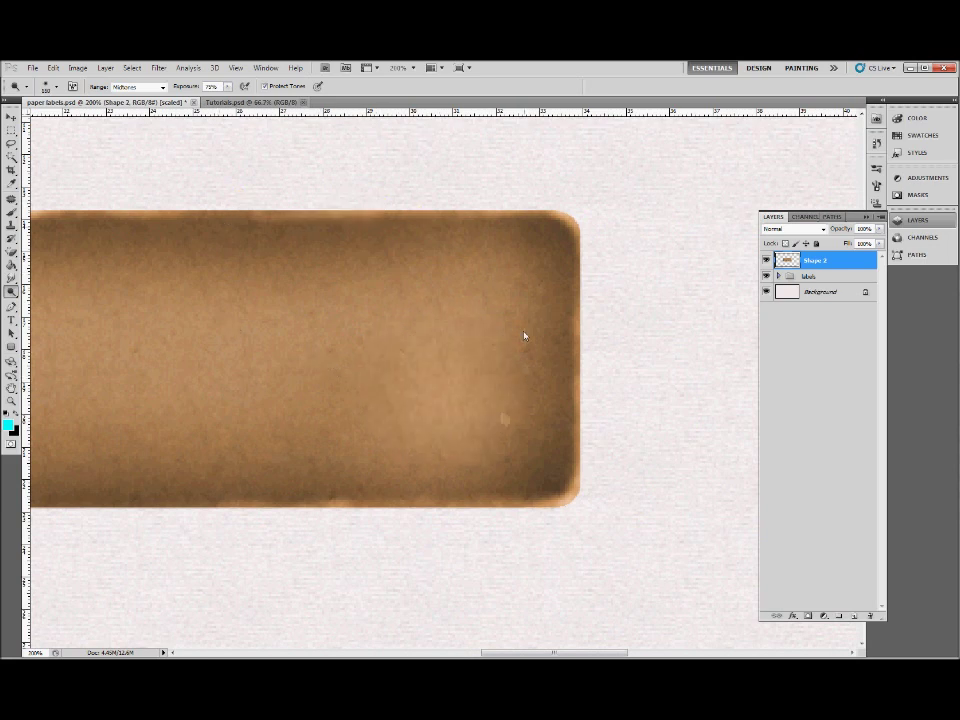
left_click_drag(229, 404, 616, 382)
key("ctrl+alt+z")
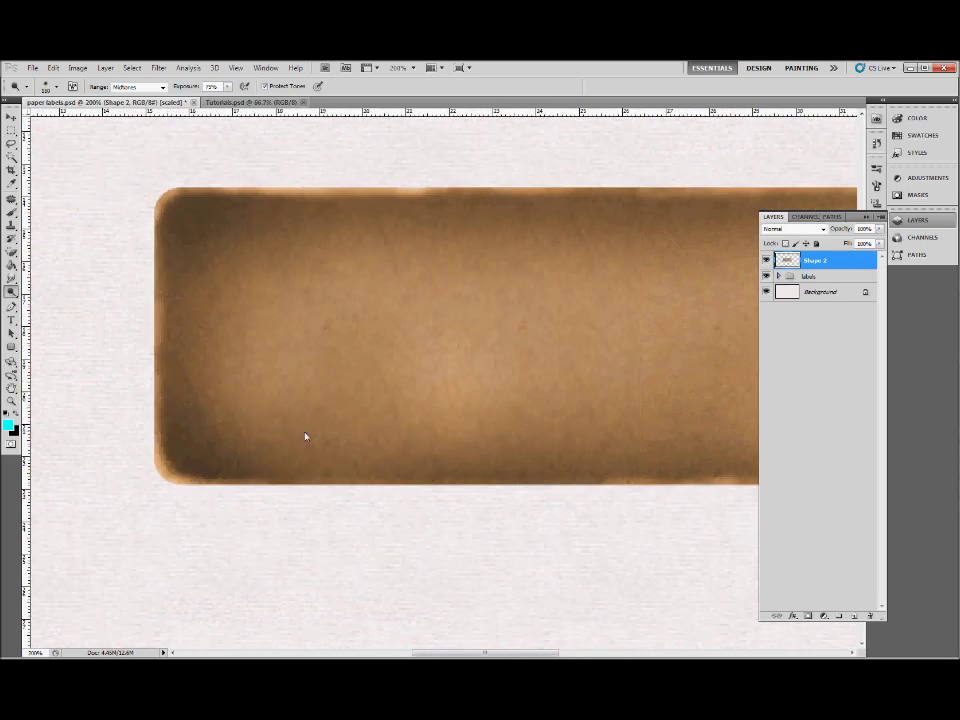
key("ctrl+alt+z")
left_click(530, 354)
left_click(595, 357)
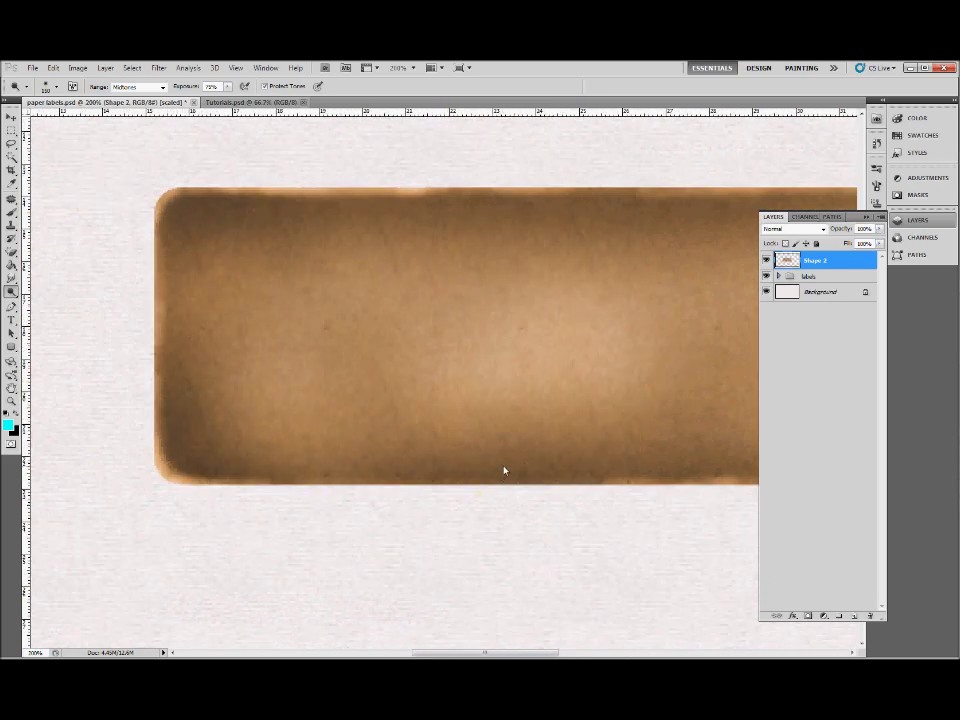
Step: Reduce the Dodge brush to 20 px and lighten the left half of the label's lower edge
key("ctrl+minus")
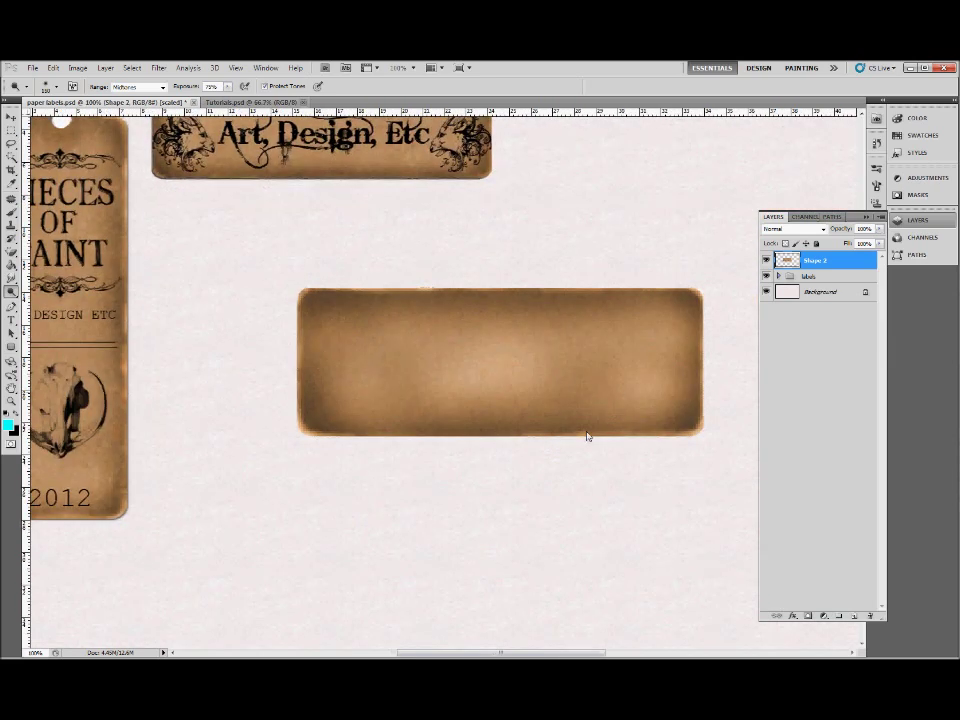
left_click_drag(624, 397, 557, 450)
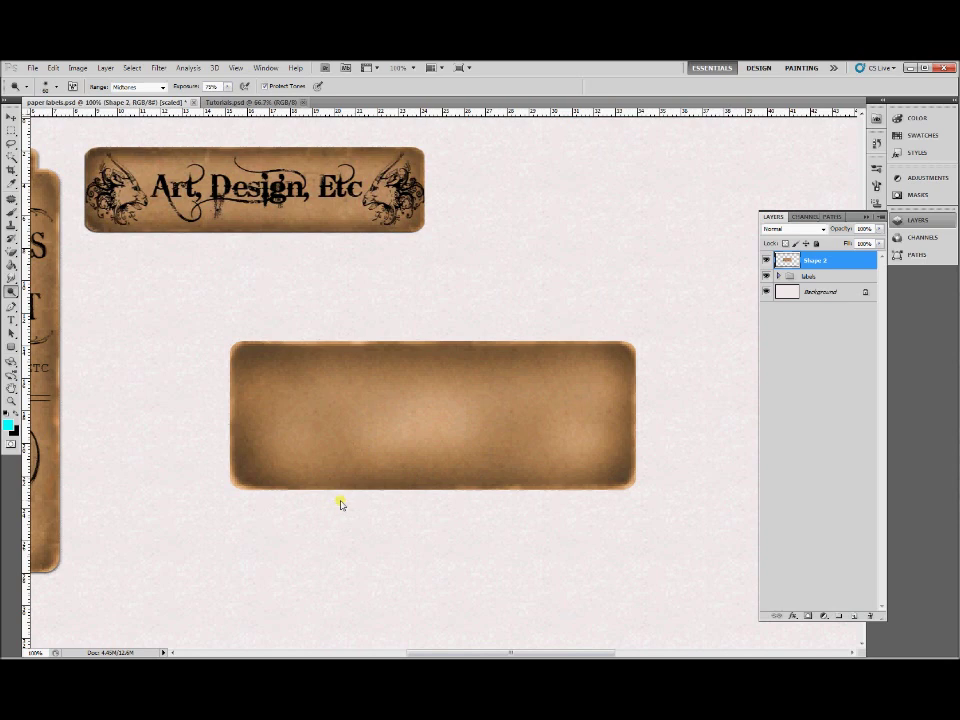
key("ctrl+plus")
key("ctrl+plus")
key("ctrl+plus")
mouse_move(346, 503)
left_mouse_down()
mouse_move(508, 363)
mouse_move(574, 326)
left_mouse_up()
key("bracketleft")
key("bracketleft")
key("bracketleft")
mouse_move(315, 394)
left_mouse_down()
mouse_move(279, 397)
mouse_move(280, 387)
mouse_move(540, 390)
left_mouse_up()
left_click(494, 404)
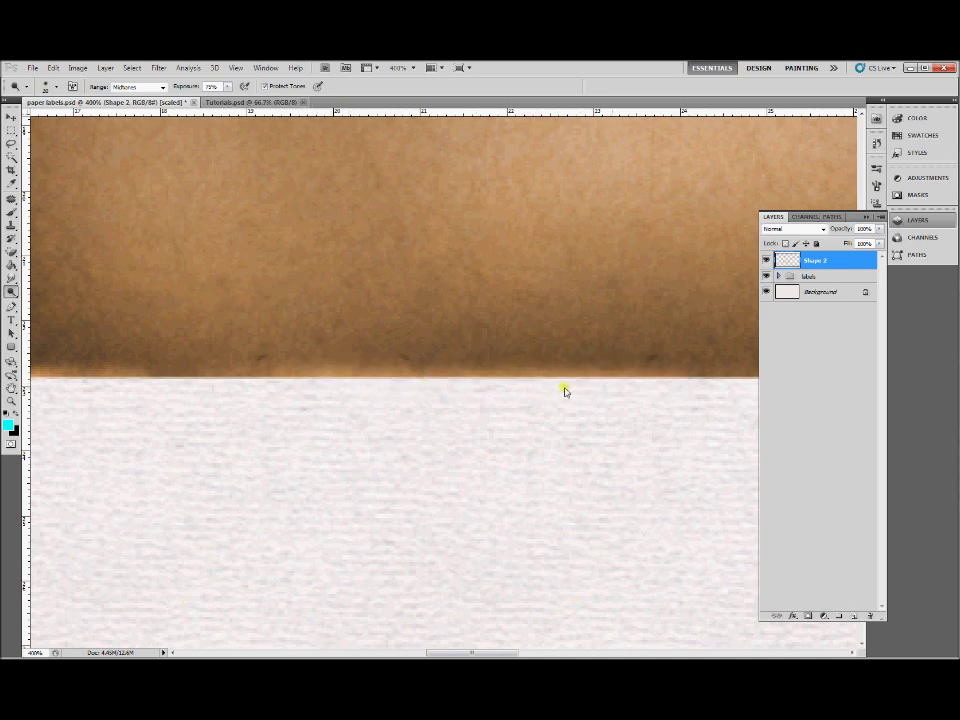
Step: Continue the dodged rim along the right half of the label's lower edge up to the lower-right corner
mouse_move(494, 404)
left_mouse_down()
mouse_move(382, 390)
mouse_move(183, 390)
mouse_move(722, 388)
left_mouse_up()
mouse_move(738, 388)
left_mouse_down()
mouse_move(512, 394)
mouse_move(364, 381)
mouse_move(484, 385)
left_mouse_up()
mouse_move(572, 392)
left_mouse_down()
mouse_move(424, 555)
mouse_move(396, 645)
left_mouse_up()
left_click_drag(533, 410, 400, 394)
left_click_drag(638, 640, 525, 486)
mouse_move(470, 456)
left_mouse_down()
mouse_move(568, 457)
mouse_move(558, 457)
left_mouse_up()
left_click_drag(544, 457, 668, 457)
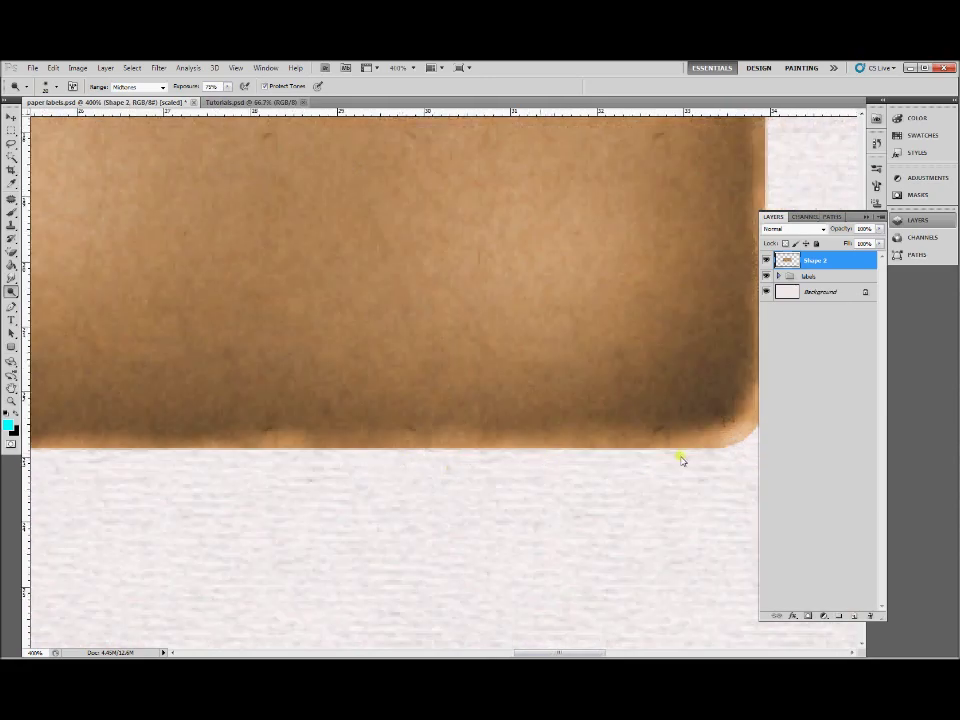
mouse_move(411, 457)
left_mouse_down()
mouse_move(212, 463)
mouse_move(405, 456)
mouse_move(566, 482)
mouse_move(742, 493)
left_mouse_up()
Step: Brighten the rim around the label's lower-left corner and up its left edge with Dodge strokes
left_click_drag(331, 322, 328, 205)
left_click_drag(694, 440, 618, 440)
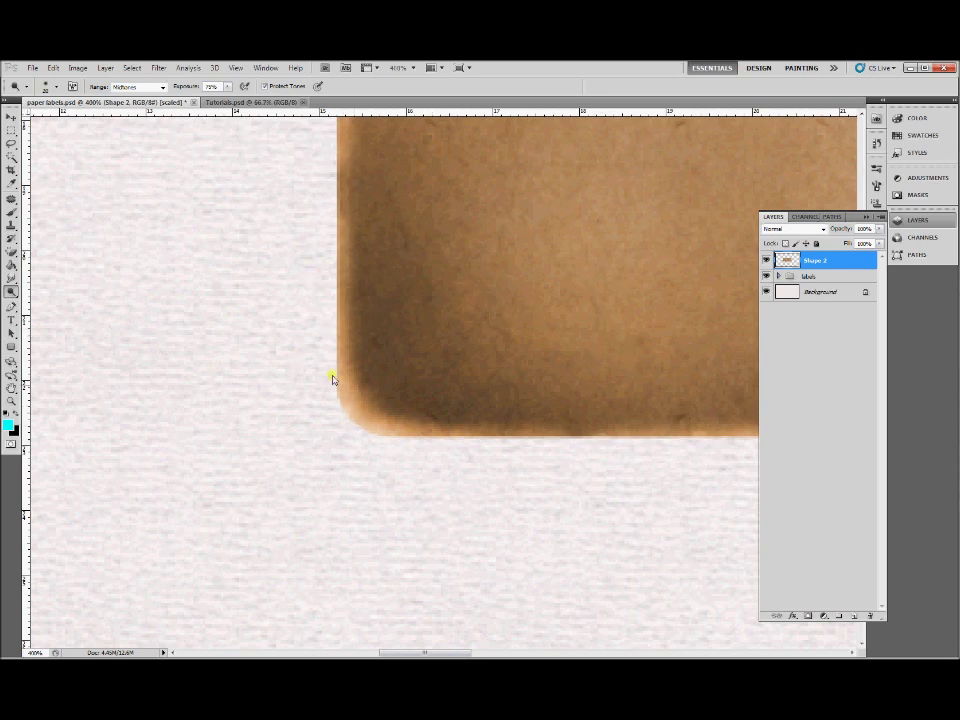
mouse_move(332, 379)
left_mouse_down()
mouse_move(403, 422)
mouse_move(470, 440)
left_mouse_up()
mouse_move(505, 190)
left_mouse_down()
mouse_move(514, 465)
mouse_move(296, 546)
left_mouse_up()
left_click_drag(120, 352, 133, 456)
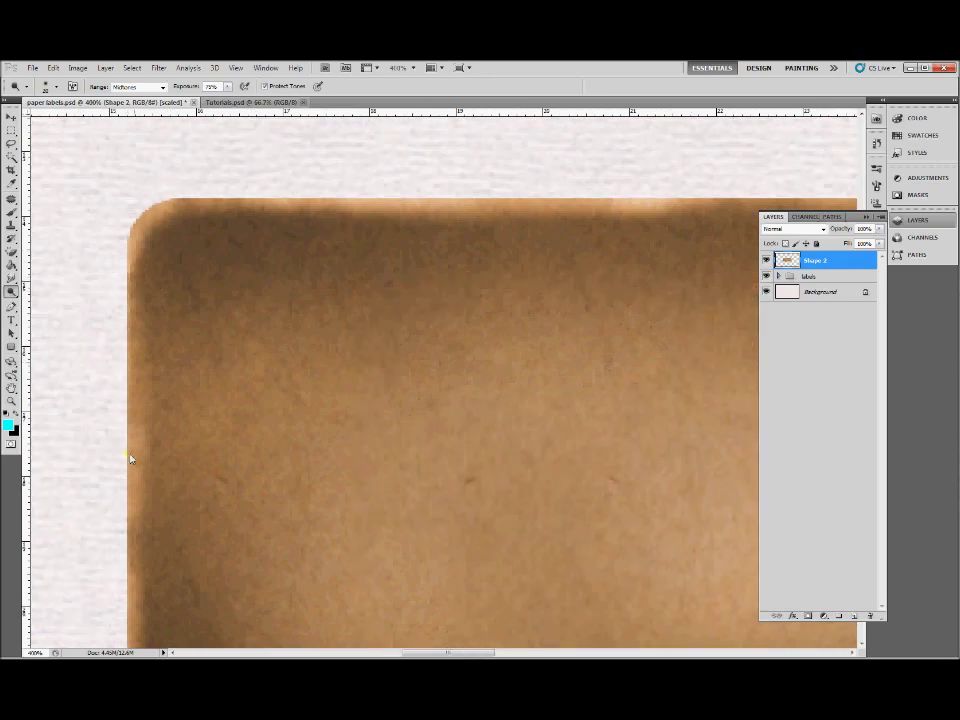
Step: Reduce the Dodge brush to 1 px and draw fine light scratches across the label's right end
key("ctrl+minus")
key("ctrl+minus")
left_click_drag(547, 398, 310, 216)
left_click_drag(519, 295, 373, 323)
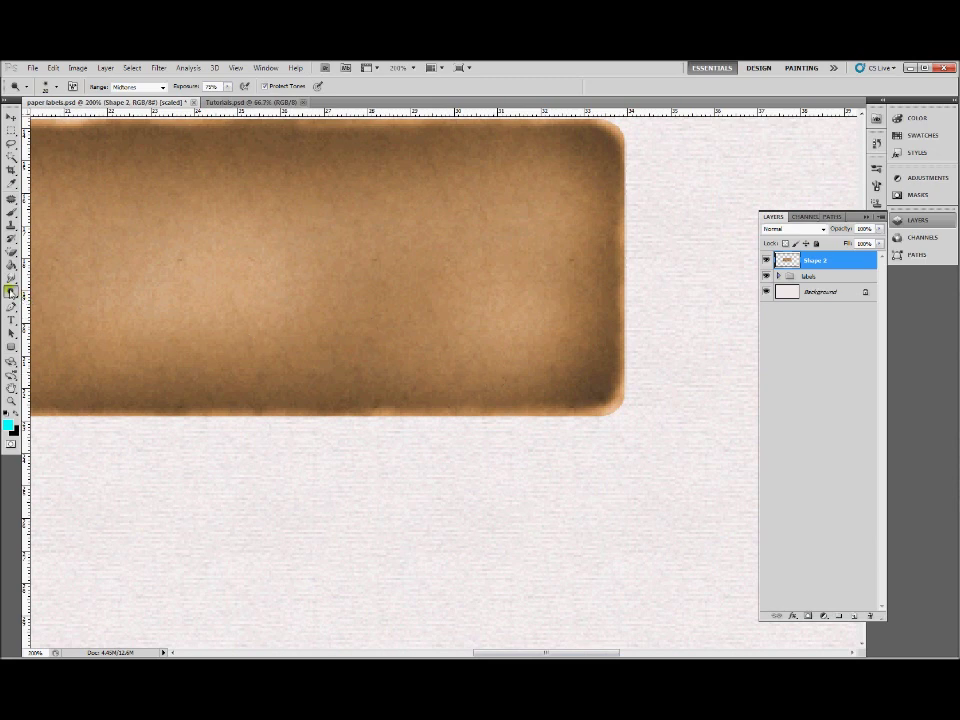
left_click(10, 293)
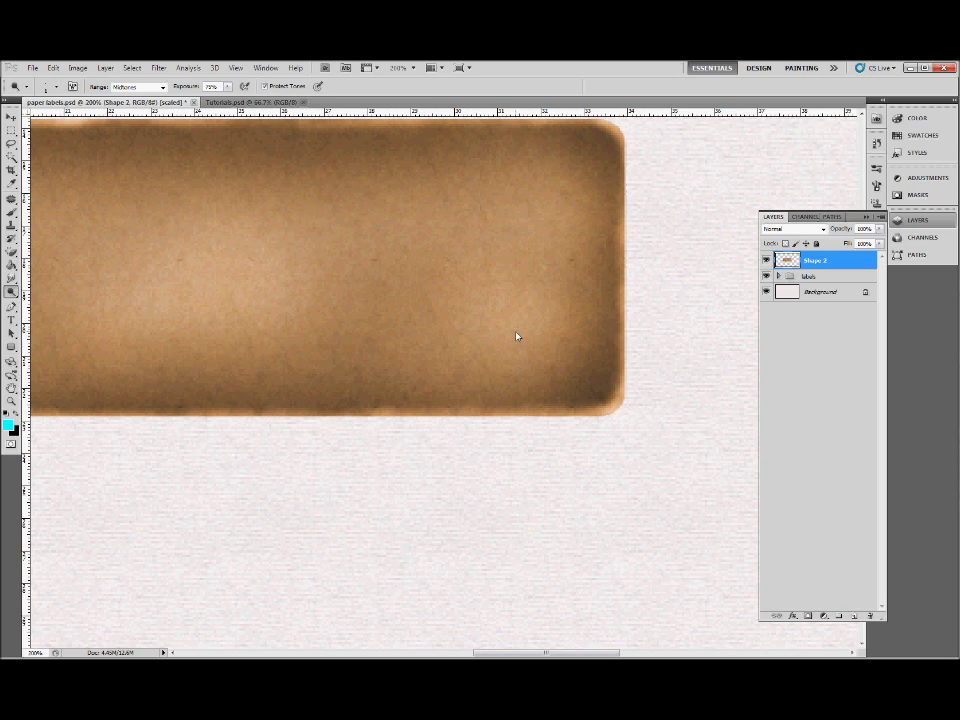
mouse_move(618, 417)
left_mouse_down()
mouse_move(598, 384)
mouse_move(549, 394)
mouse_move(602, 411)
mouse_move(589, 427)
left_mouse_up()
left_click_drag(605, 128, 648, 182)
left_click_drag(627, 331, 607, 340)
left_click_drag(637, 378, 561, 347)
Step: Dodge fine 1 px scratches over the label's left end, its corners and its middle area
left_click_drag(279, 401, 580, 391)
mouse_move(286, 368)
left_mouse_down()
mouse_move(265, 401)
mouse_move(297, 371)
mouse_move(256, 394)
mouse_move(253, 350)
left_mouse_up()
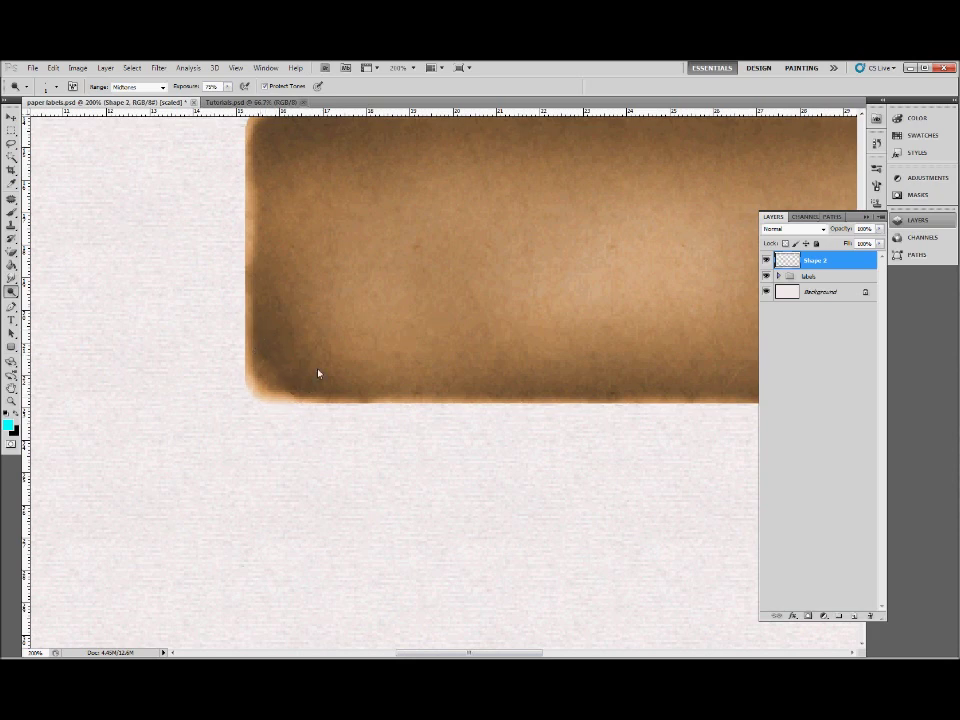
left_click(519, 236)
left_click_drag(266, 264, 356, 463)
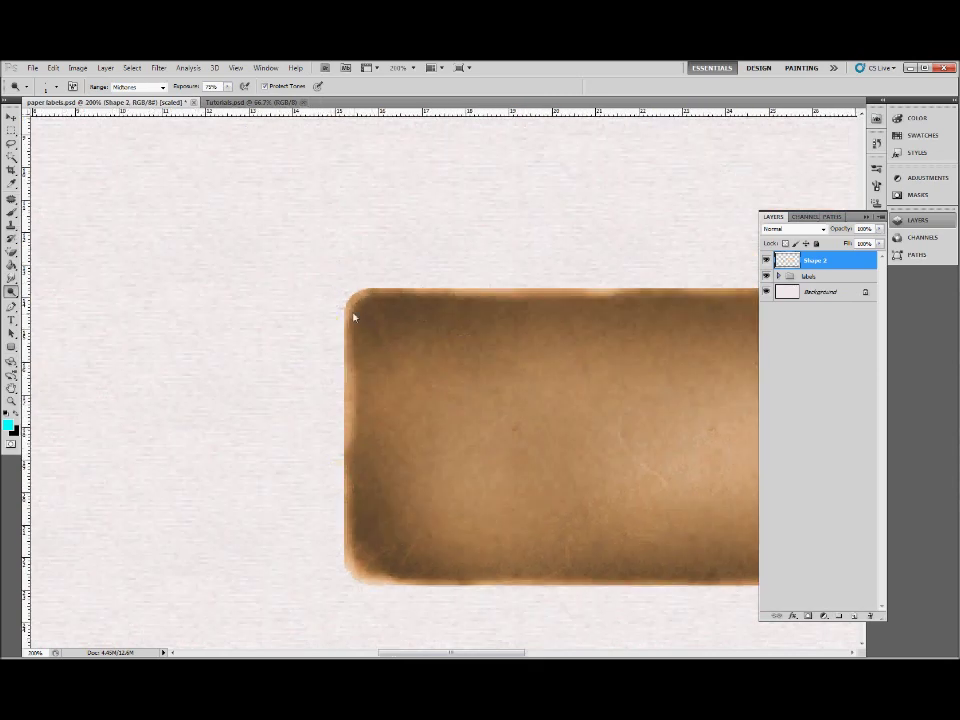
left_click(354, 375)
left_click_drag(650, 291, 529, 339)
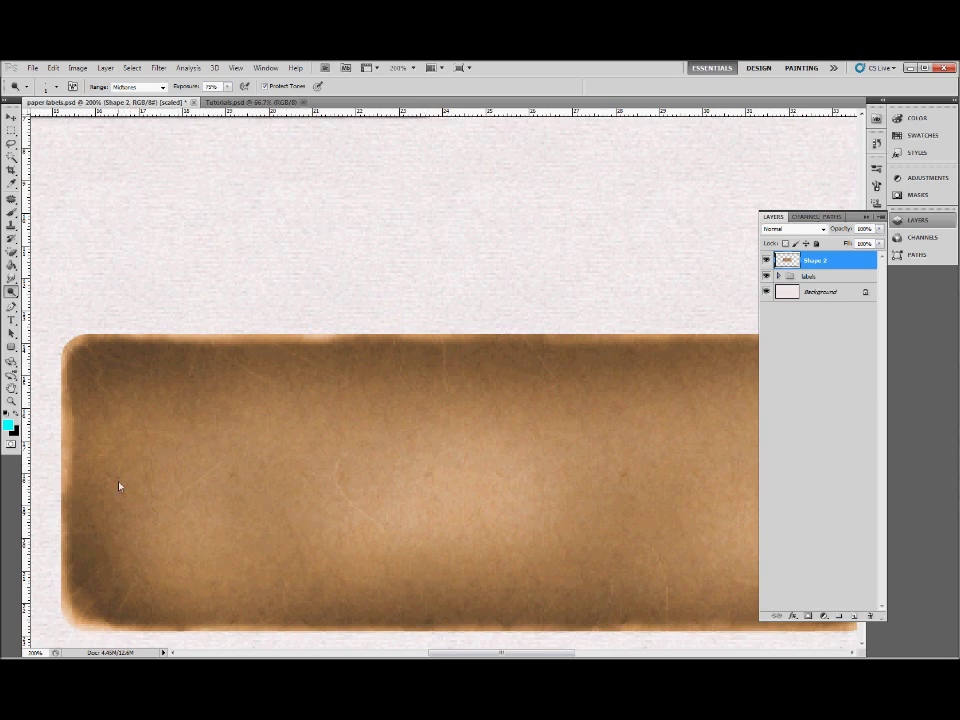
Step: Add more fine Dodge scratches across the label's right half and along its upper and lower edges
left_click_drag(603, 479, 508, 400)
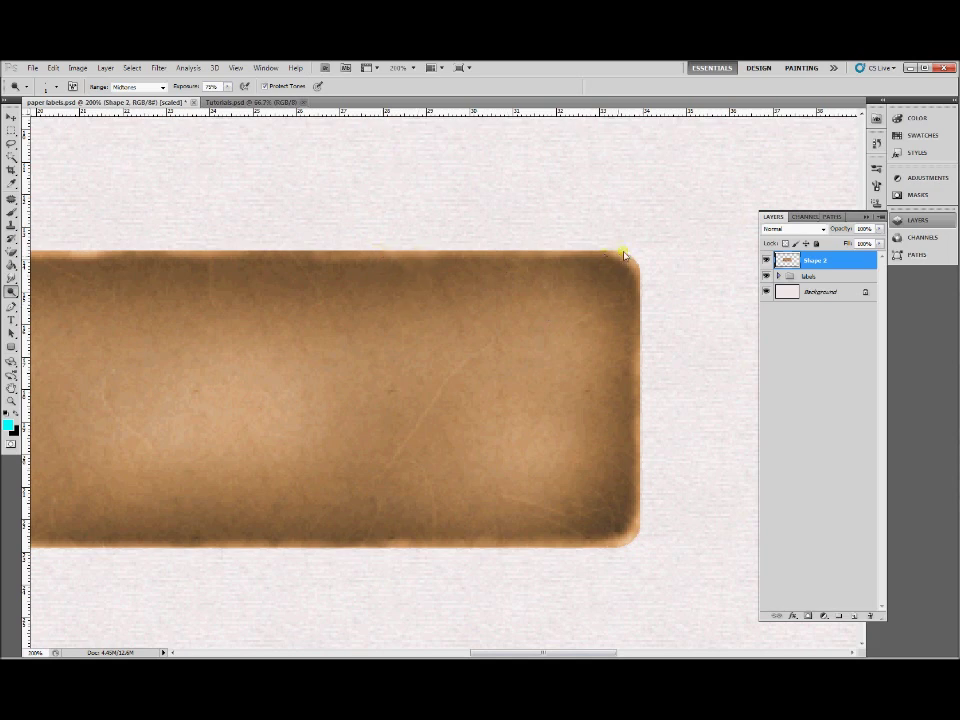
left_click_drag(229, 467, 516, 422)
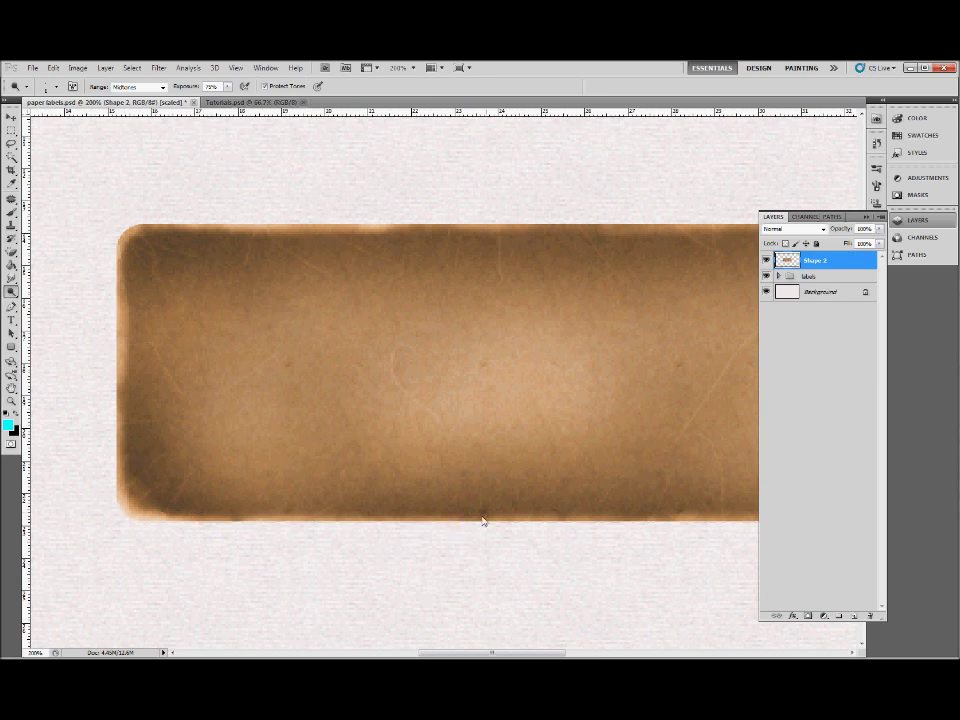
left_click_drag(453, 530, 360, 431)
left_click_drag(127, 331, 296, 358)
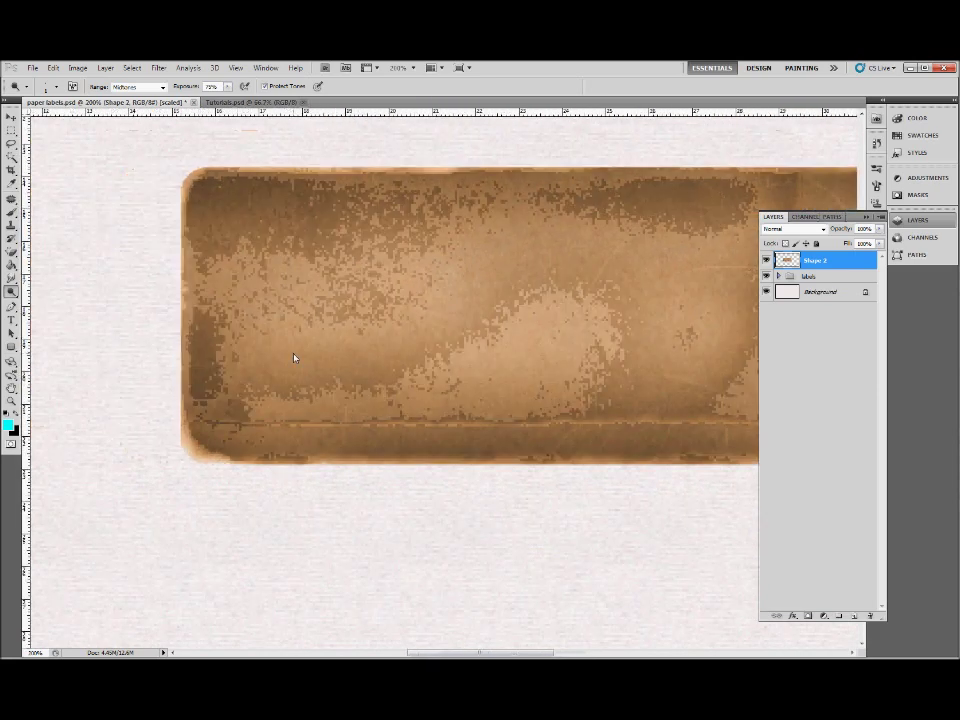
Step: Switch to the Burn tool and work fine burned lines over the label with a 1 to 2 px brush
left_click_drag(10, 291, 45, 301)
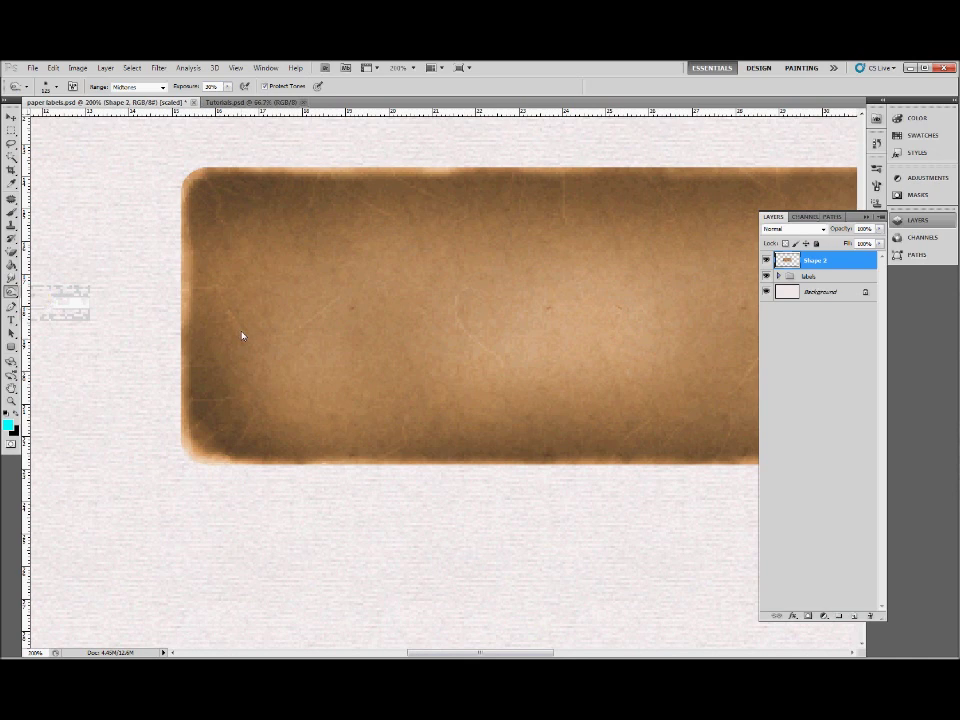
key("bracketleft")
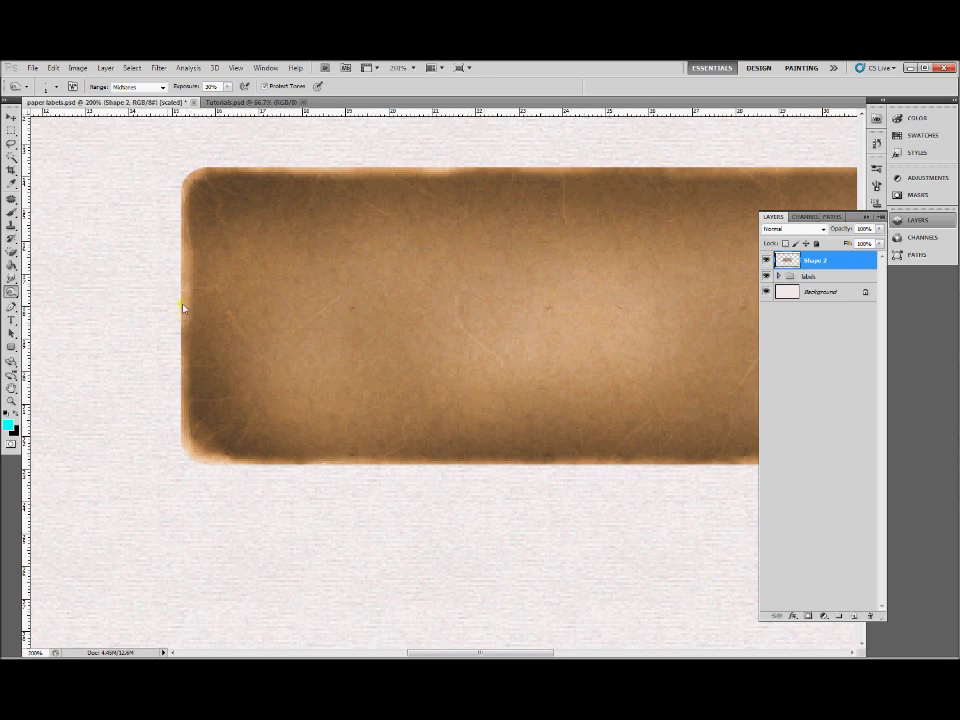
left_click_drag(571, 355, 330, 371)
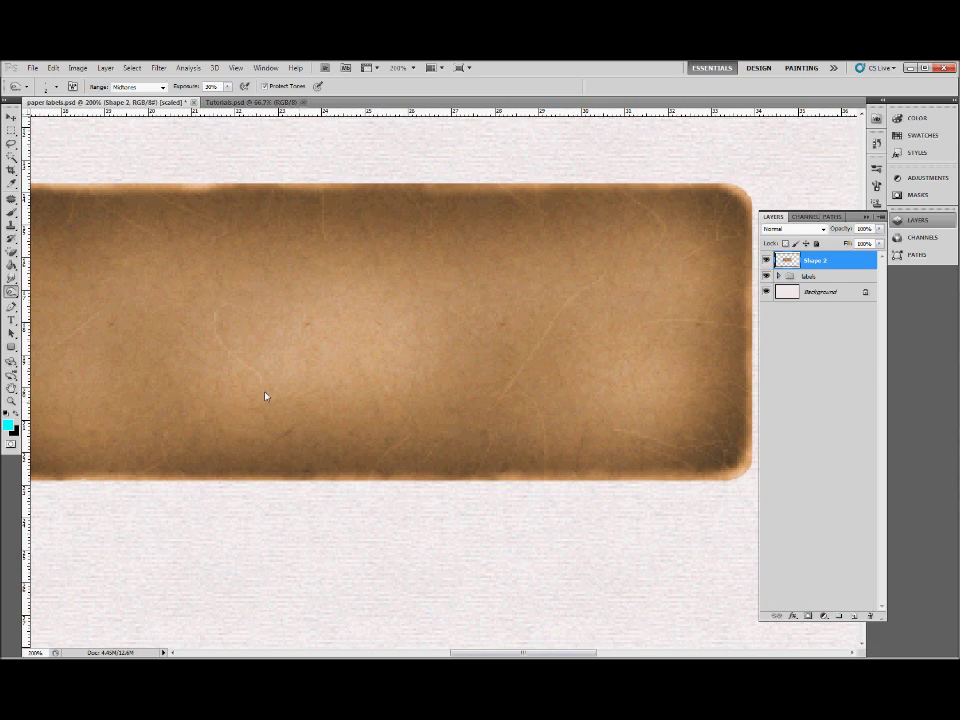
key("ctrl+minus")
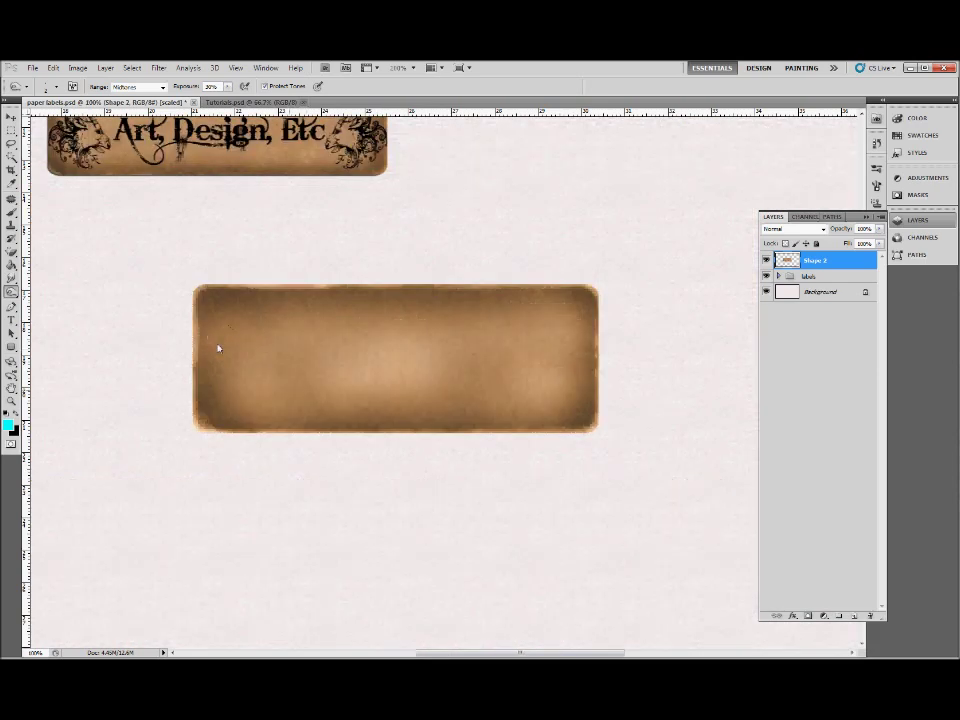
Step: Choose the textured 120 px brush for the Burn tool and append the Dry Media Brushes set to the brush presets
left_click(56, 88)
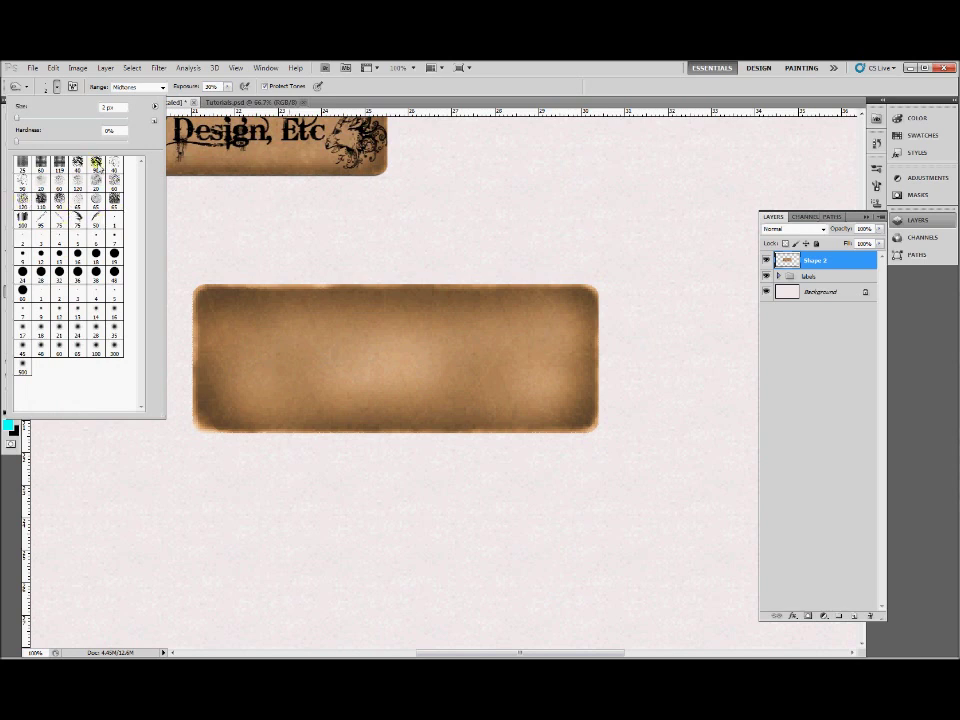
left_click(21, 200)
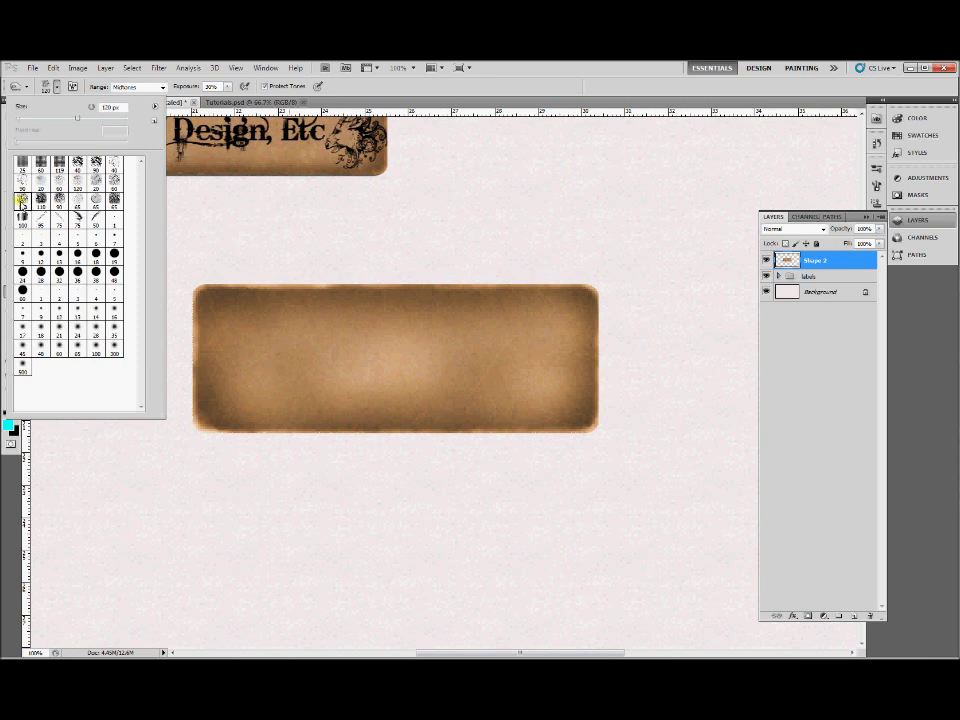
left_click(154, 106)
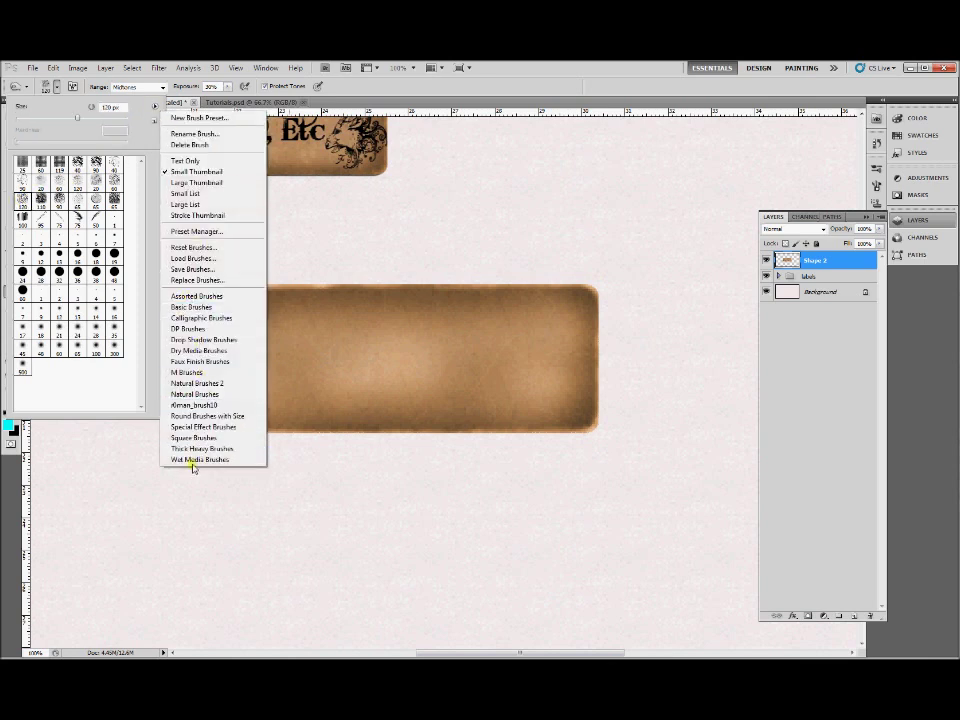
left_click(245, 350)
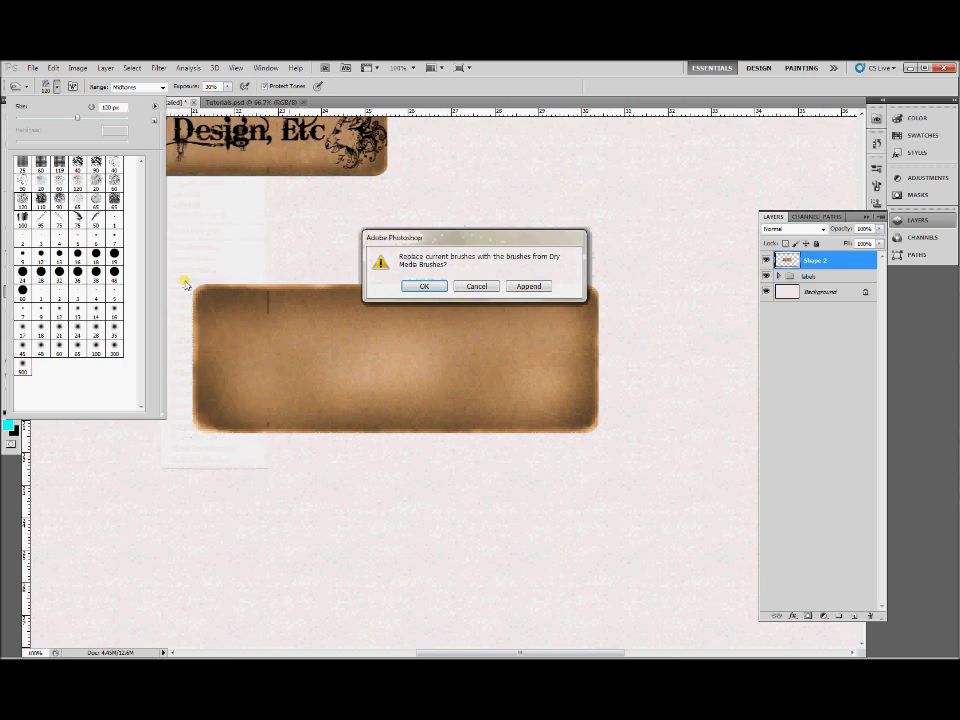
left_click(527, 286)
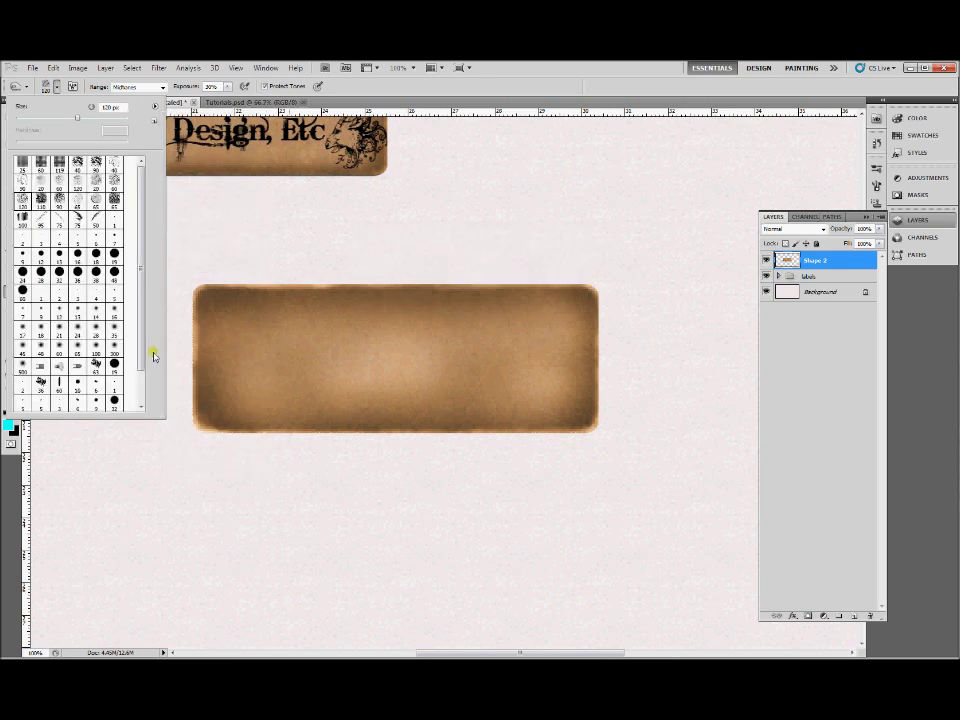
Step: Choose a scratch-shaped brush at 125 px for the Burn tool and burn faint crease marks into the label
mouse_move(139, 367)
left_mouse_down()
mouse_move(137, 390)
mouse_move(141, 290)
left_mouse_up()
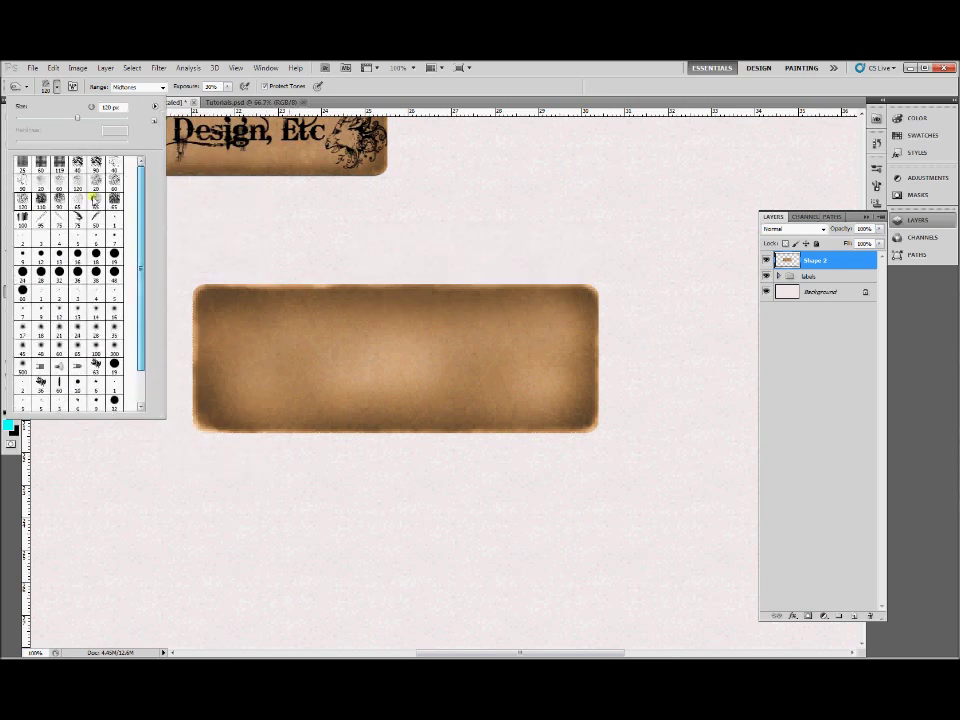
left_click(96, 161)
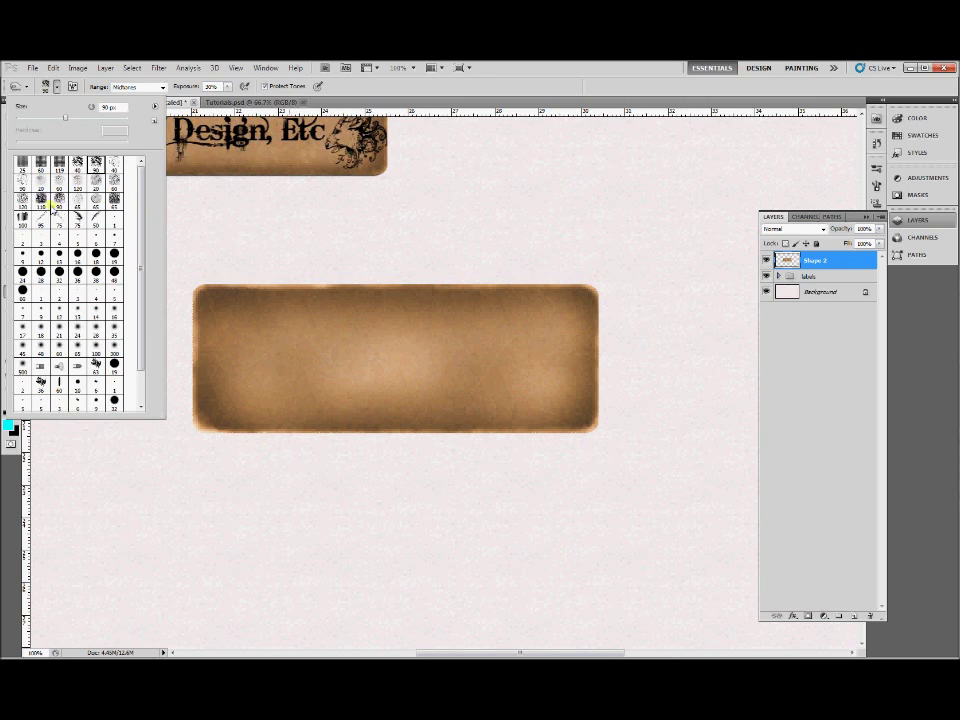
left_click(28, 200)
left_click(77, 214)
left_click(96, 216)
left_click(473, 260)
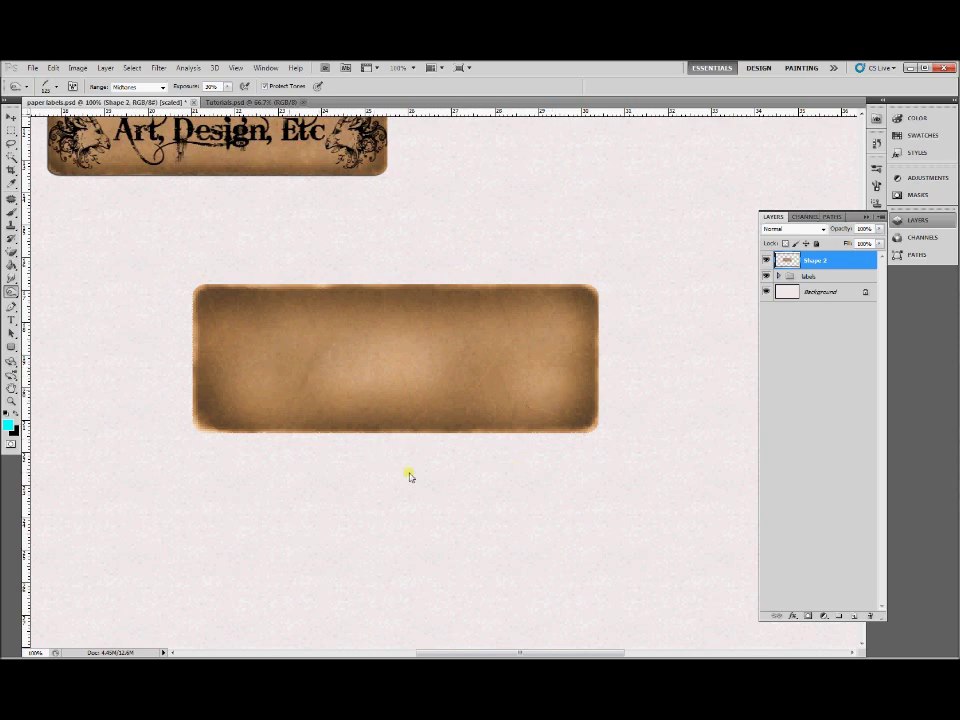
Step: Switch the Burn tool to the textured 90 px brush, enlarge it to 250 px and burn mottled stains over the label's left end
left_click(61, 88)
left_click(98, 164)
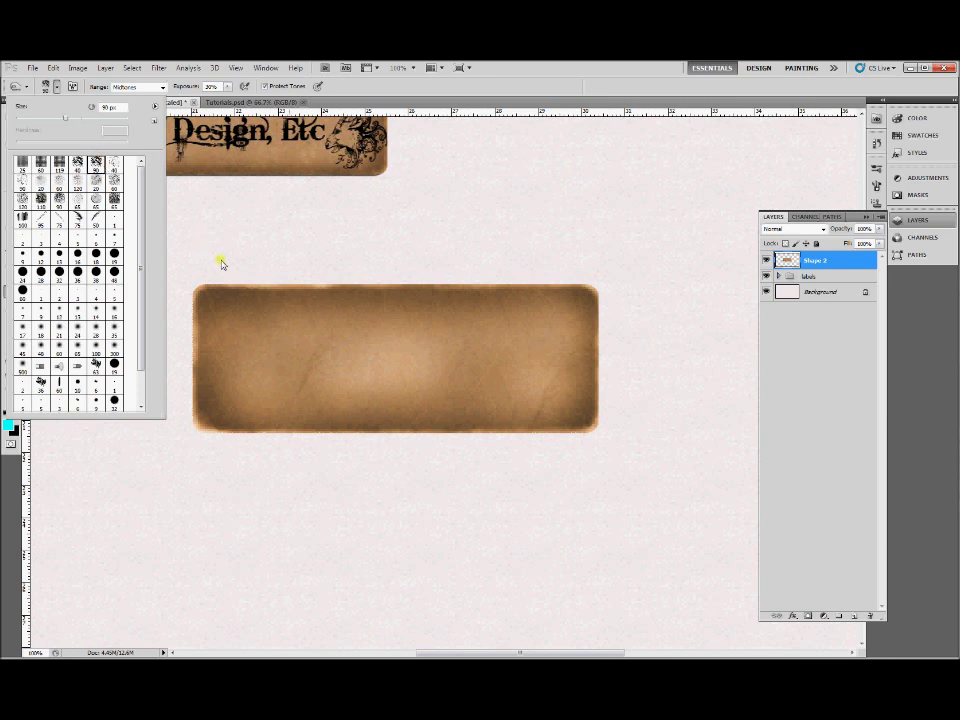
left_click(232, 288)
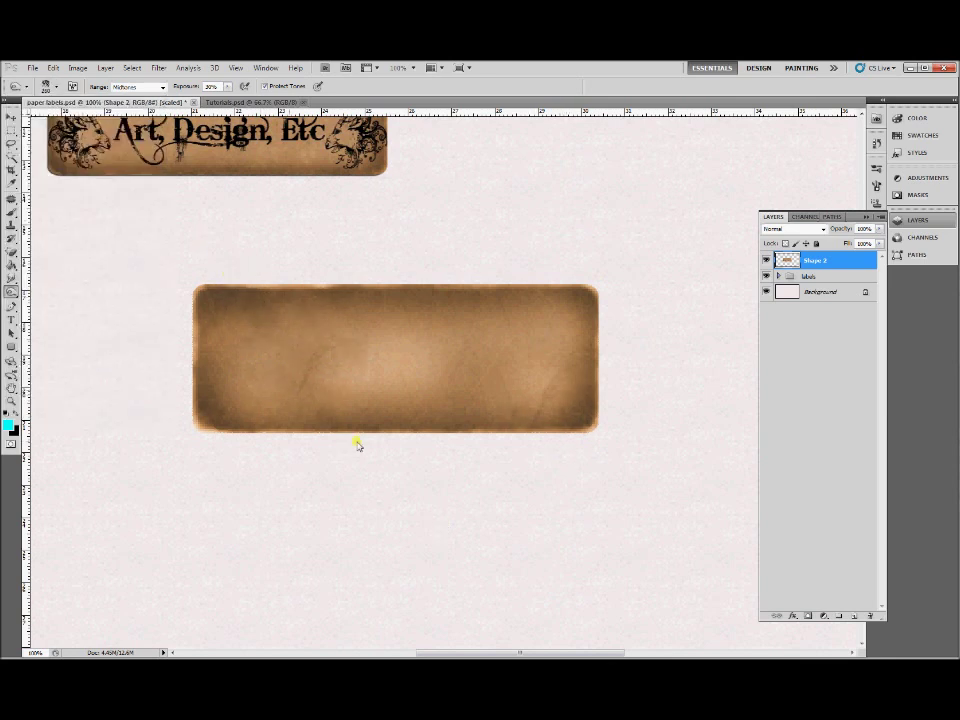
mouse_move(203, 353)
left_mouse_down()
mouse_move(481, 348)
mouse_move(612, 289)
mouse_move(583, 276)
mouse_move(266, 486)
left_mouse_up()
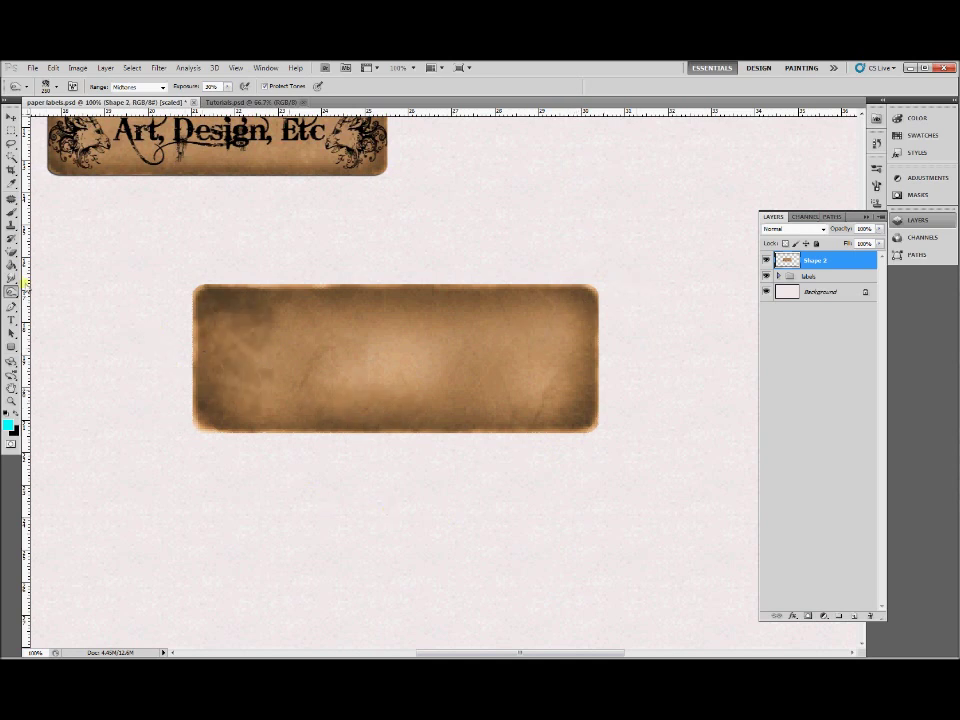
Step: Switch to the Dodge tool with the 95 px scratch brush enlarged to 125 px and dodge light scratch marks on the label
mouse_move(11, 291)
left_mouse_down()
mouse_move(48, 290)
mouse_move(50, 300)
left_mouse_up()
left_click(56, 86)
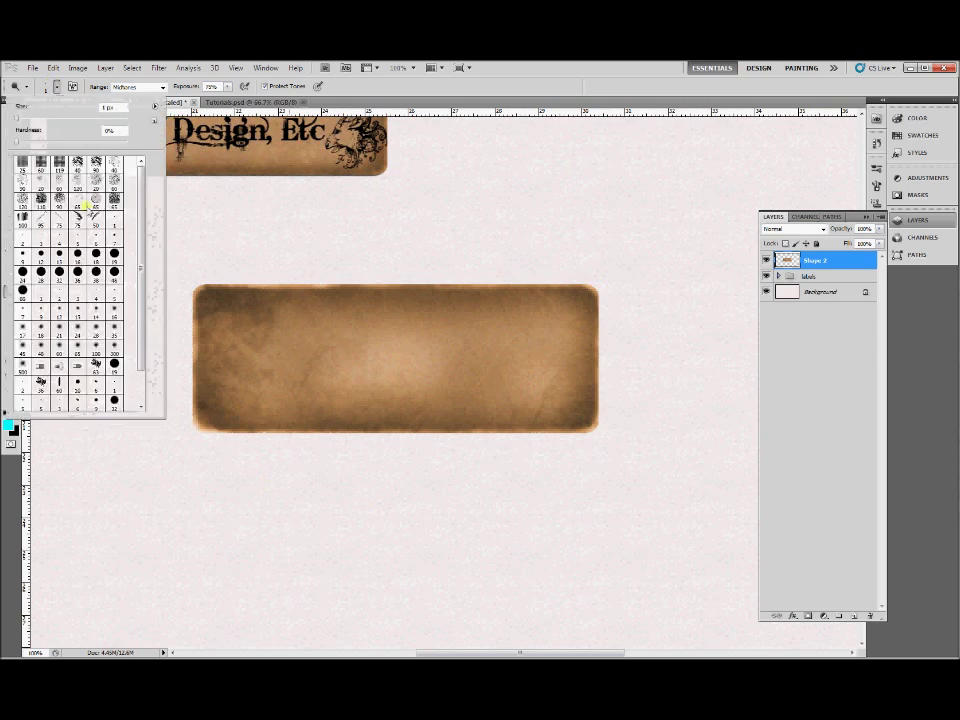
left_click(41, 220)
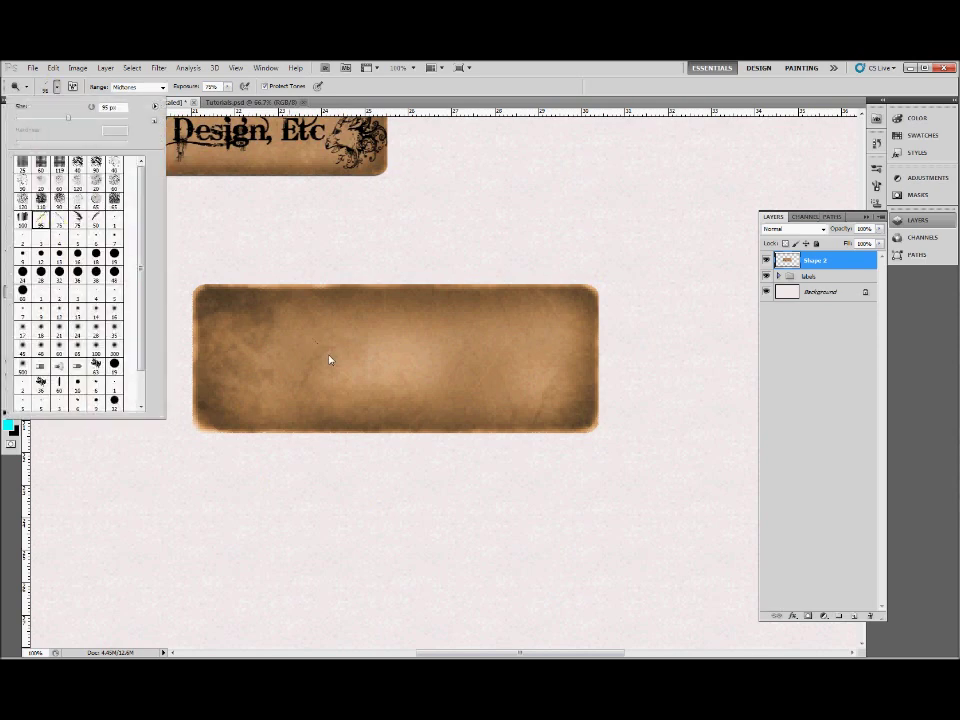
left_click(324, 366)
left_click(186, 431)
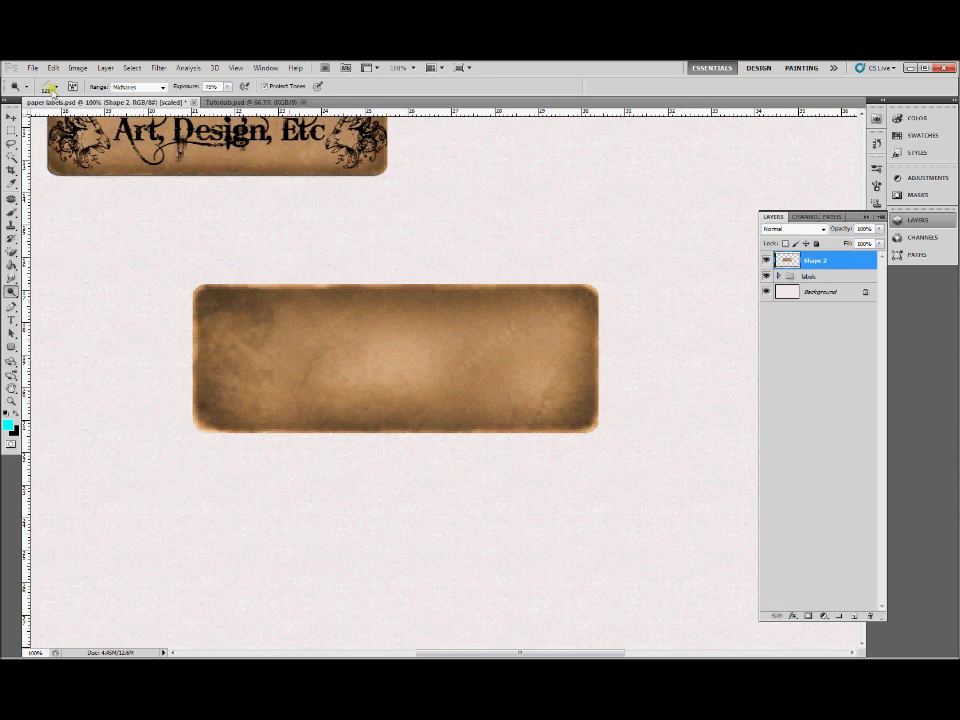
left_click(57, 88)
left_click(57, 88)
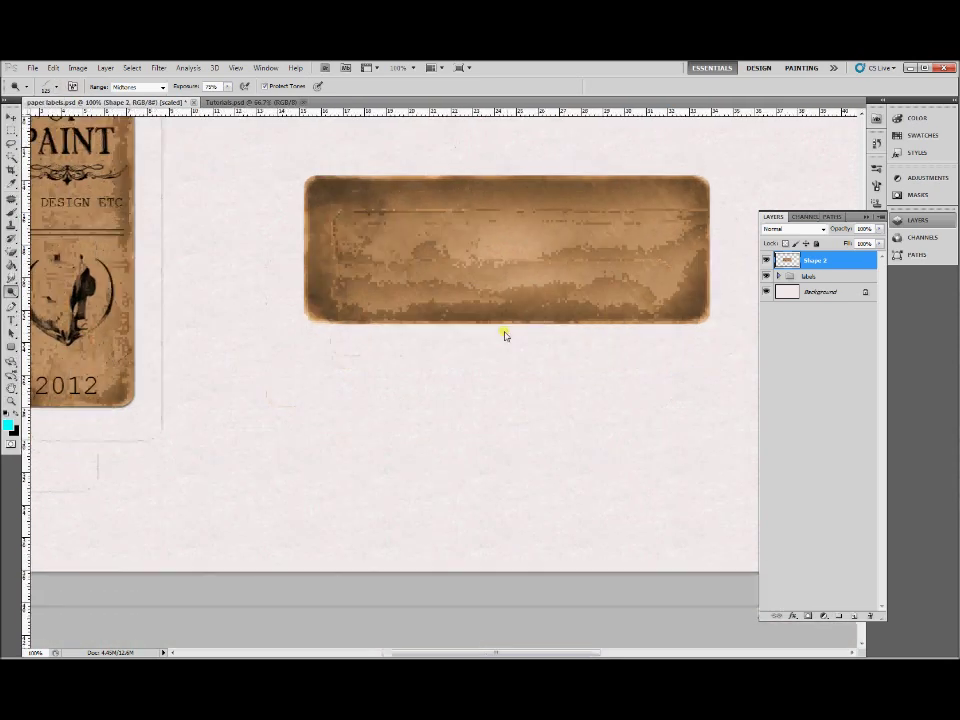
Step: Move the blank label slightly down and to the right on the page
mouse_move(505, 336)
left_mouse_down()
mouse_move(479, 414)
mouse_move(469, 533)
left_mouse_up()
left_click(538, 435)
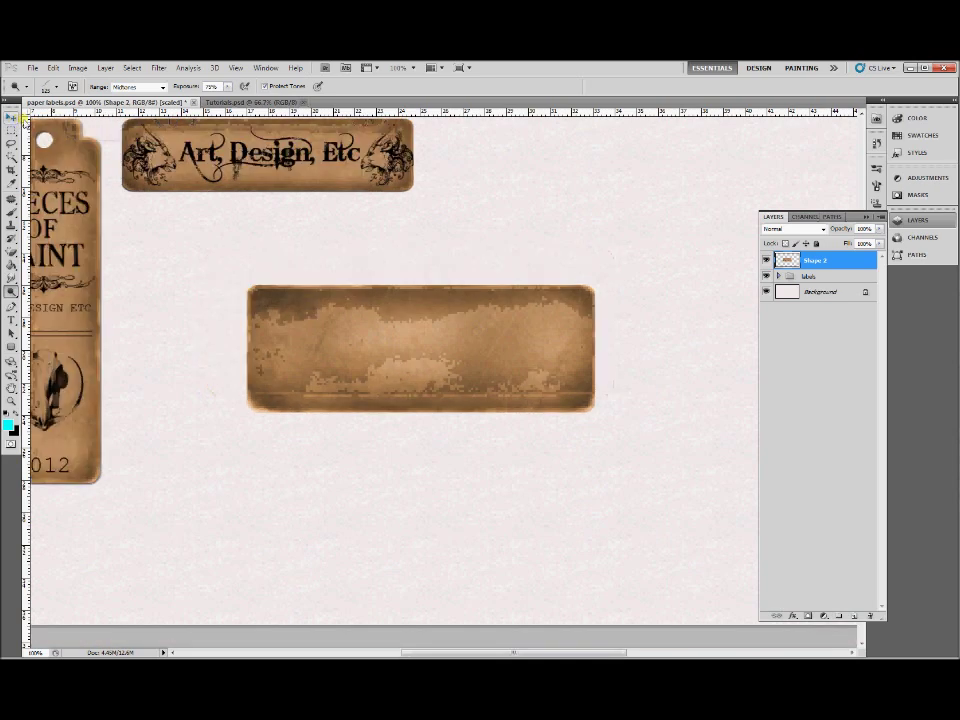
scroll(414, 349, "down", 2)
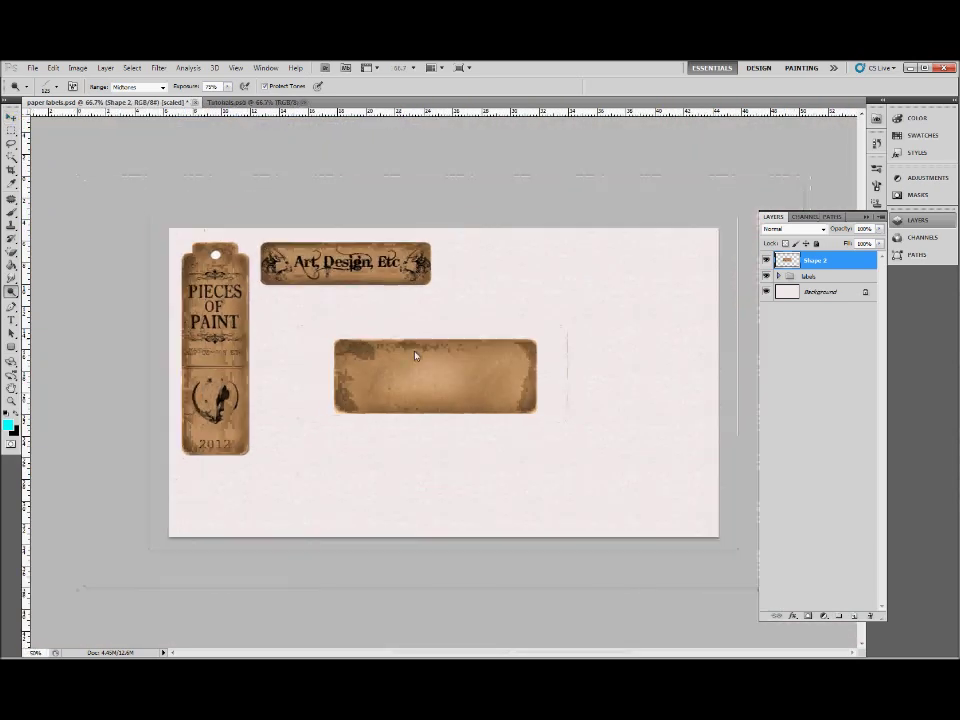
scroll(465, 411, "up", 2)
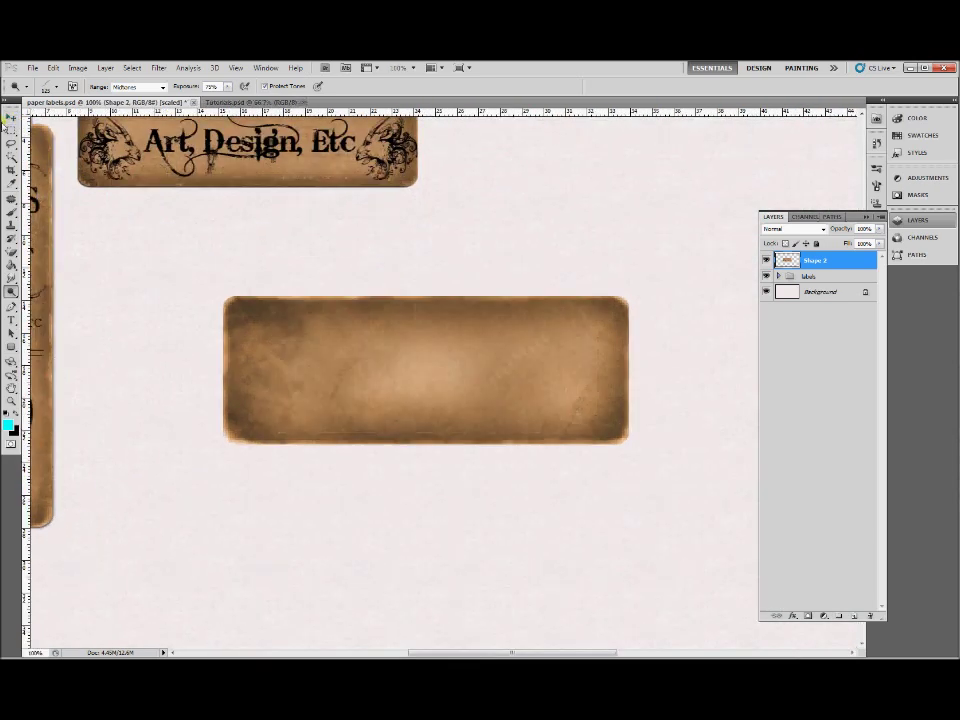
key("v")
left_click(432, 350)
mouse_move(432, 350)
left_mouse_down()
mouse_move(424, 336)
mouse_move(445, 363)
left_mouse_up()
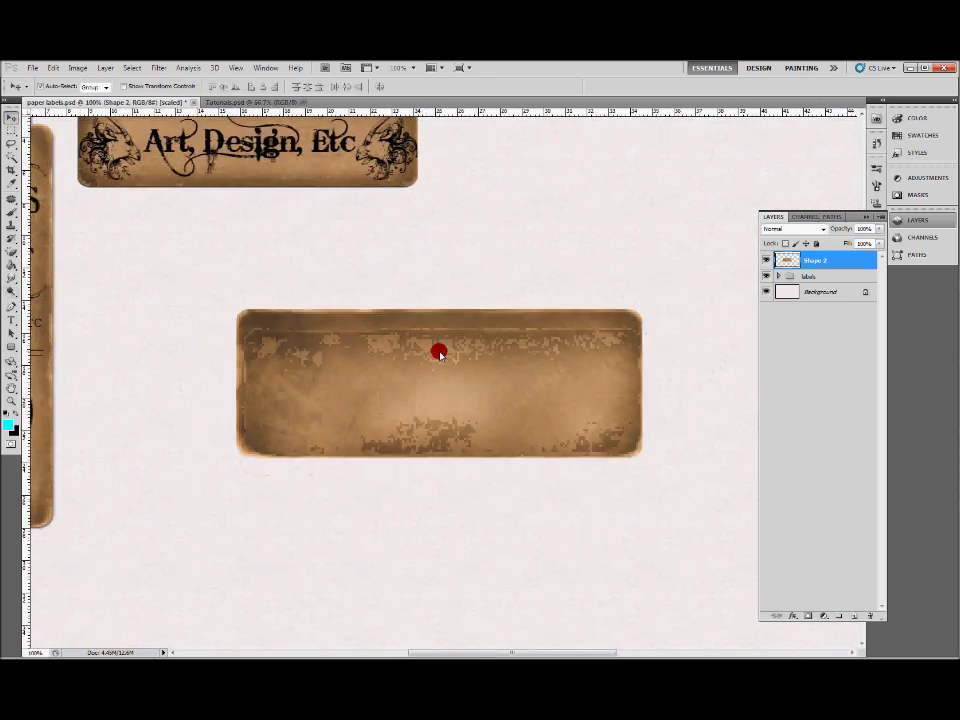
Step: Add a Drop Shadow to the Shape 2 layer and set its angle to 45°
double_click(845, 263)
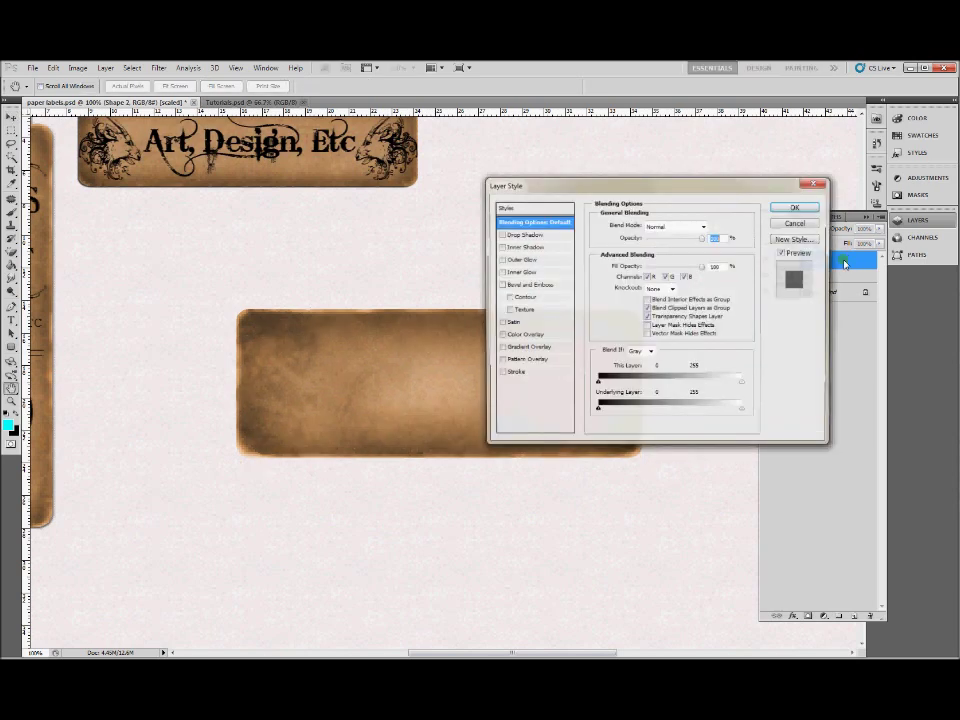
left_click_drag(597, 188, 687, 262)
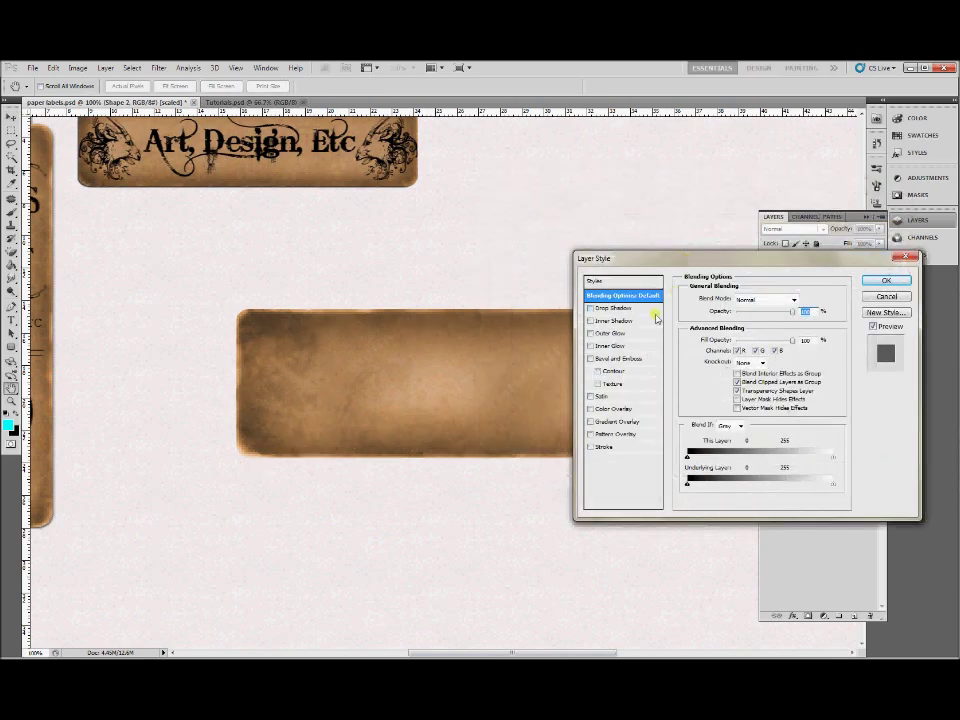
left_click(590, 308)
left_click(625, 309)
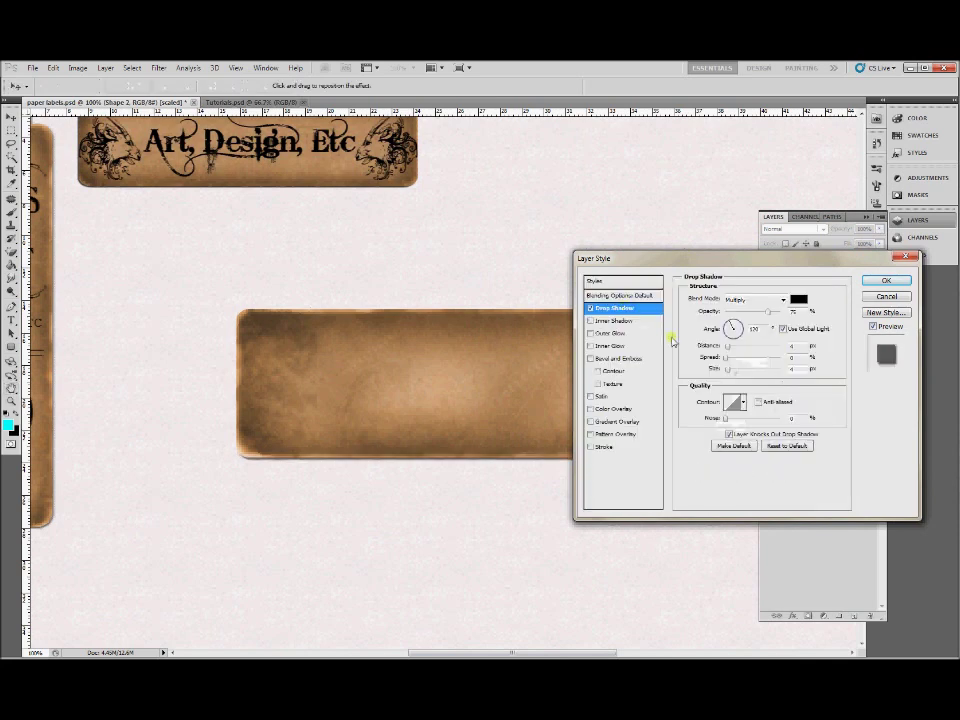
left_click_drag(765, 330, 713, 335)
type("45")
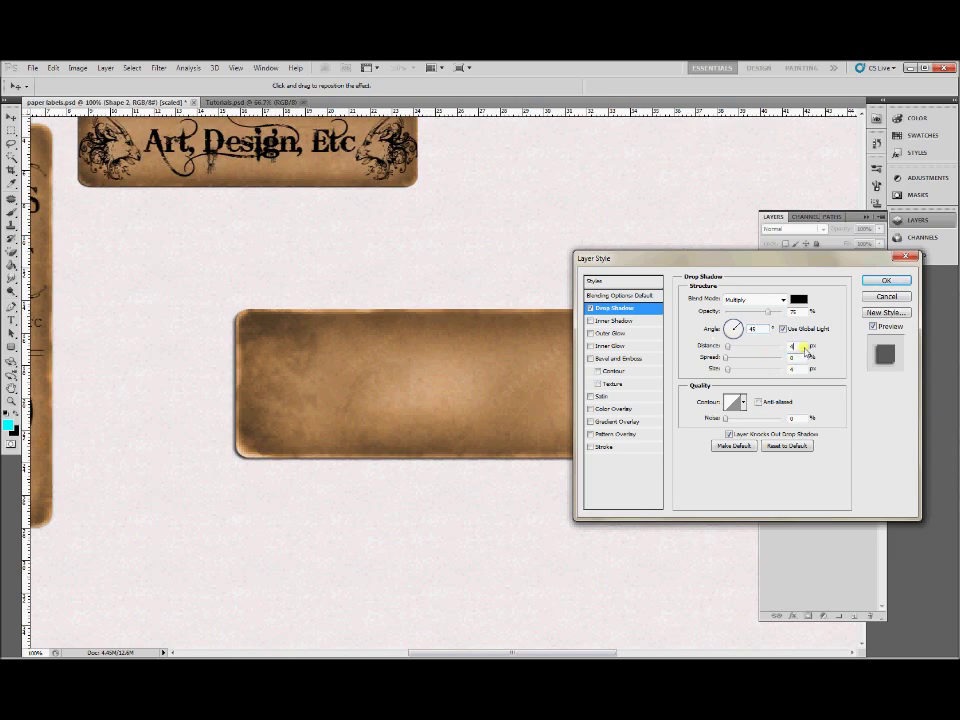
Step: Adjust the drop shadow's distance, set its size to 7 px and apply the layer style
double_click(804, 348)
type("2")
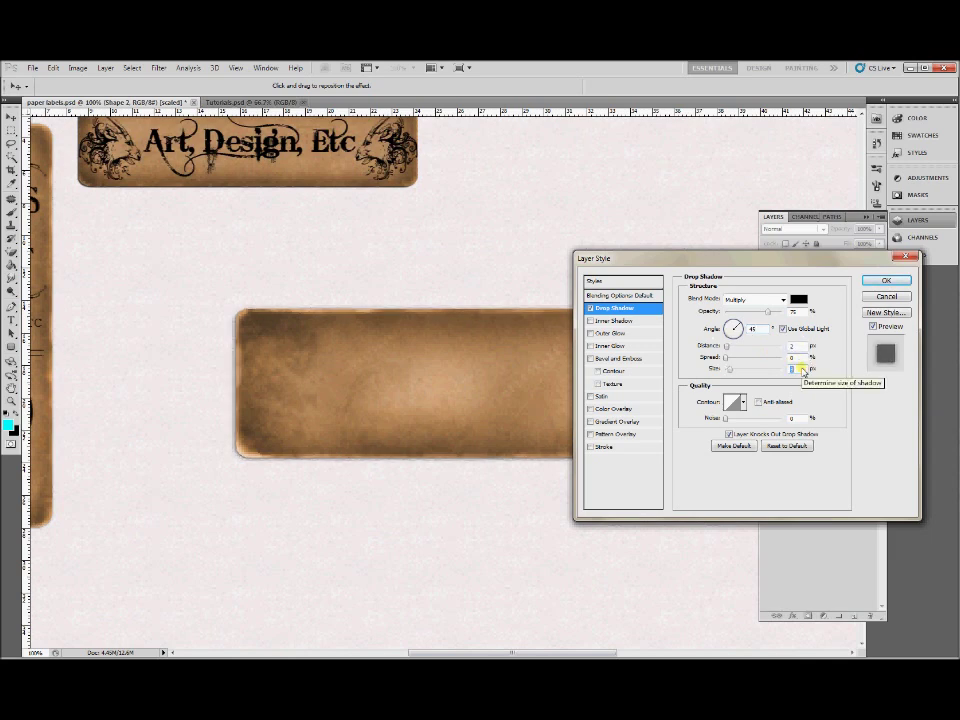
double_click(800, 349)
key("Up")
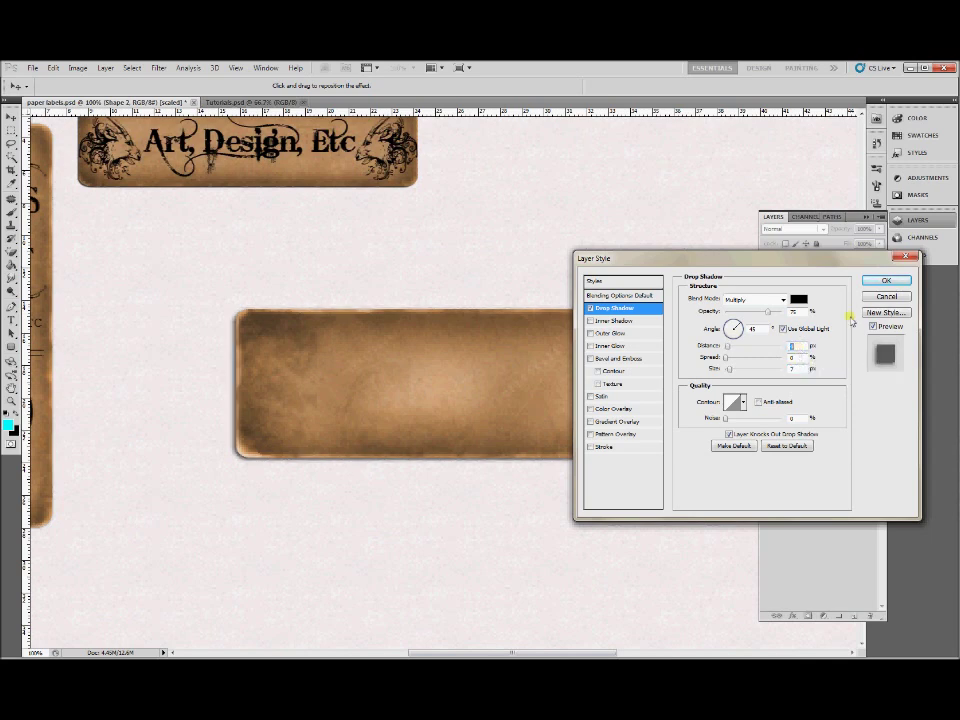
left_click(885, 281)
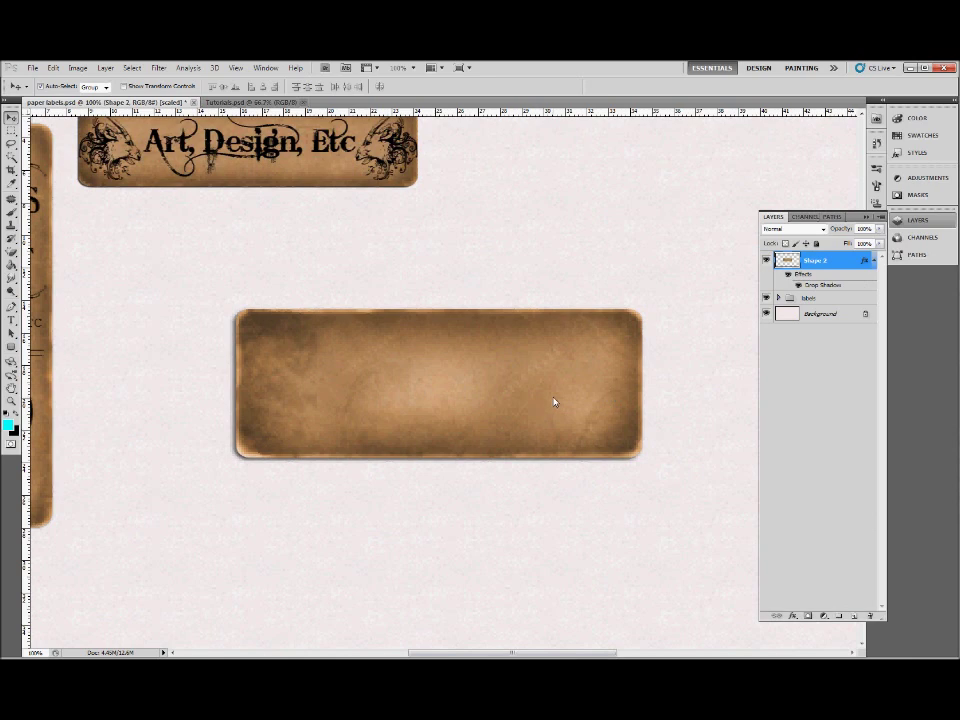
Step: Reposition the label slightly and add the black, centred text "THANKYOU FOR WATCHING" on it
mouse_move(508, 422)
left_mouse_down()
mouse_move(525, 379)
mouse_move(491, 422)
mouse_move(497, 441)
left_mouse_up()
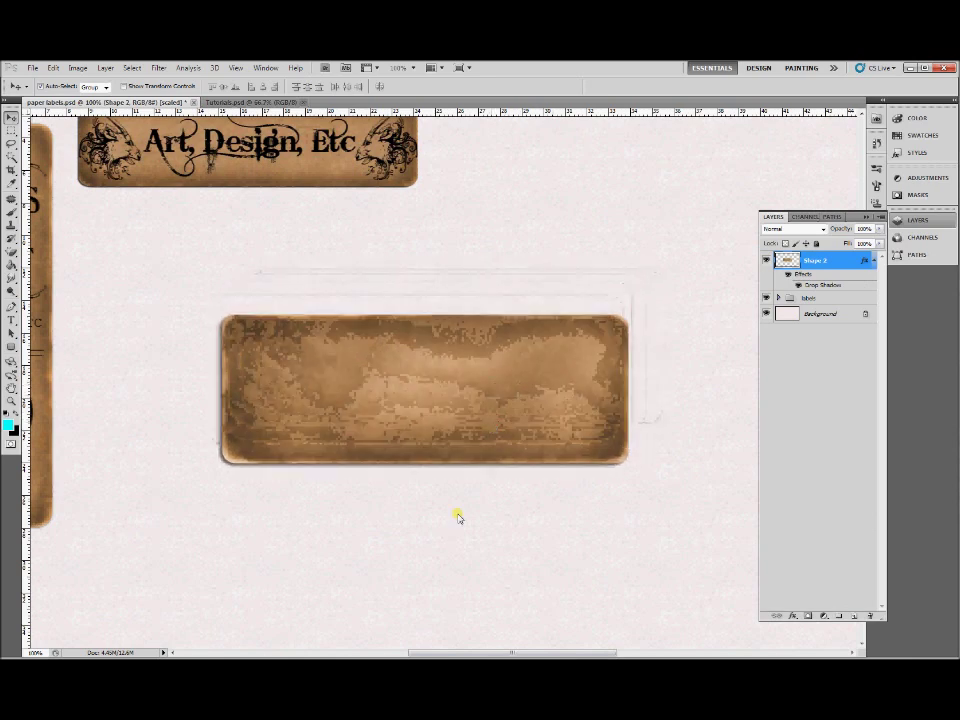
key("t")
left_click(17, 419)
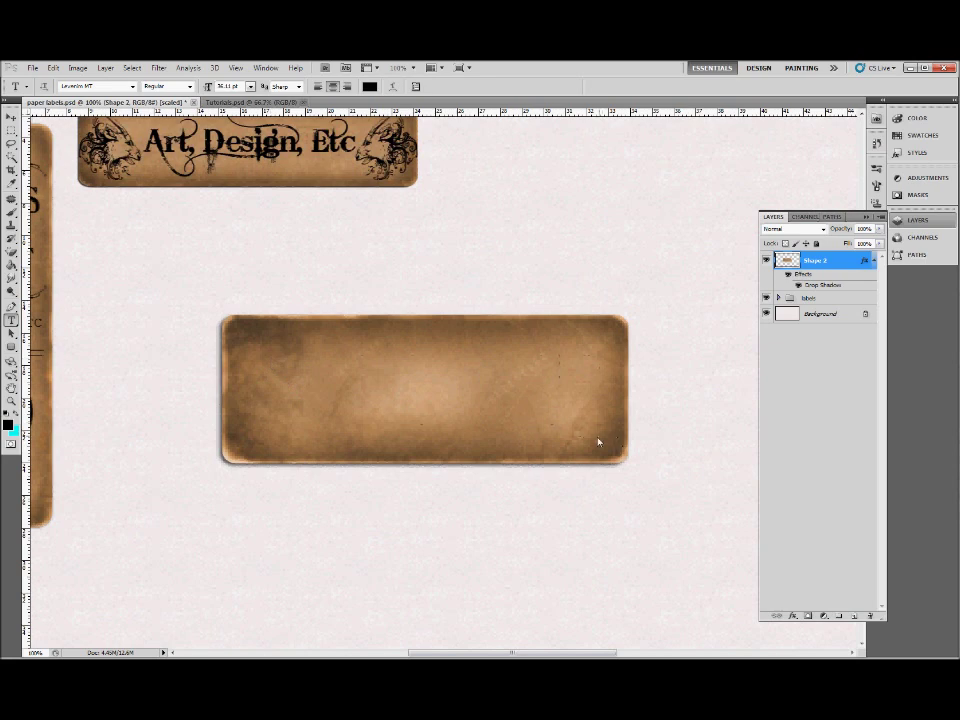
left_click(405, 392)
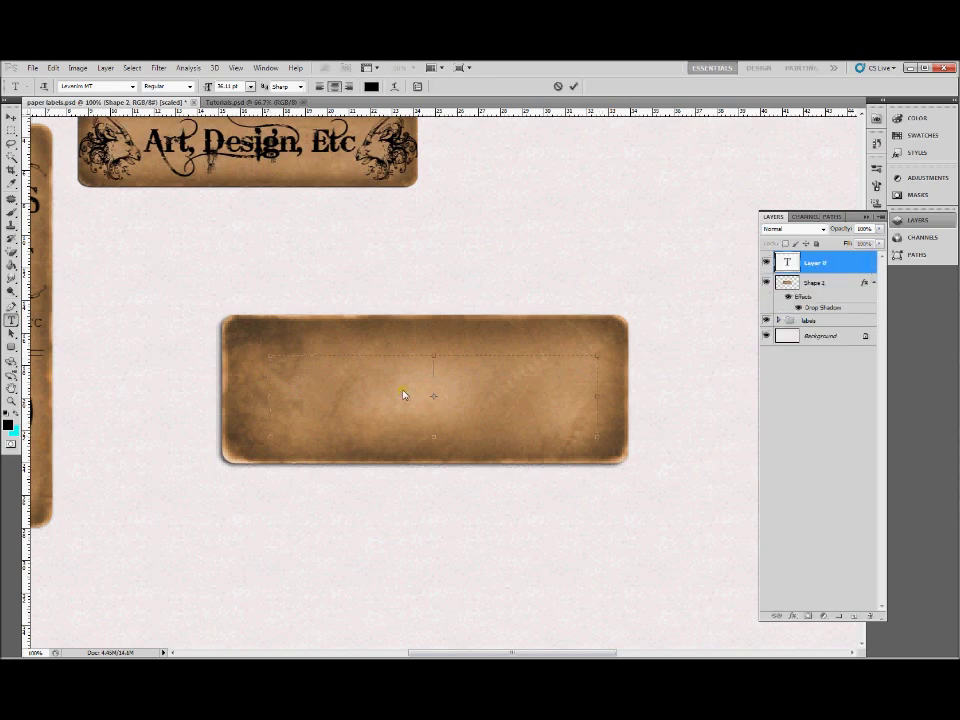
type("THANKYOU FOR WATCHING")
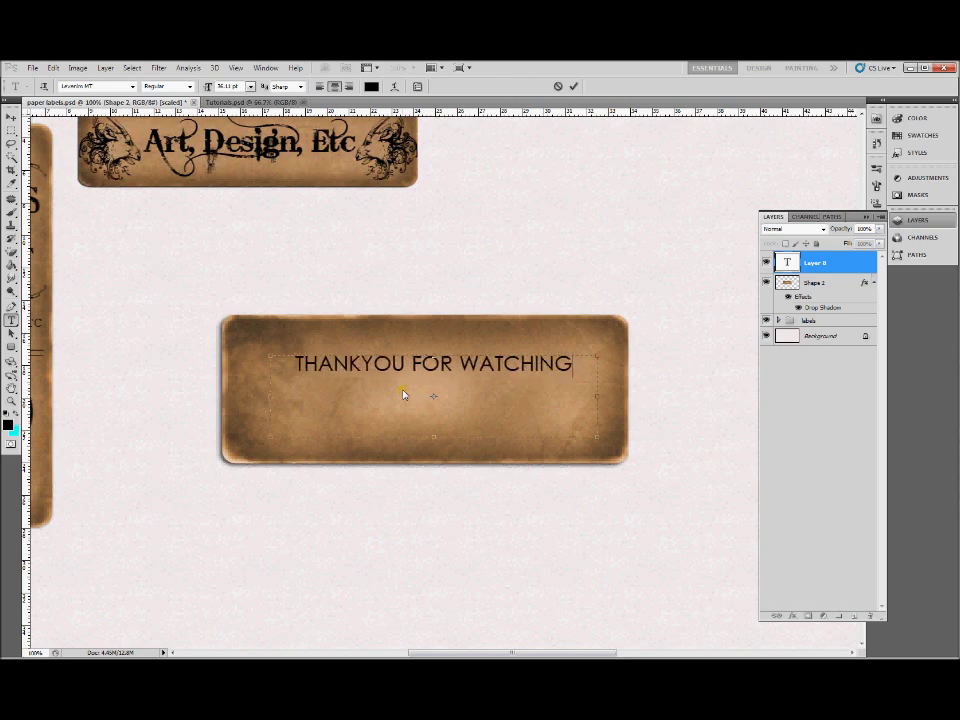
Step: Centre the text on the label and scale it to about 127% width and 148% height
left_click(11, 116)
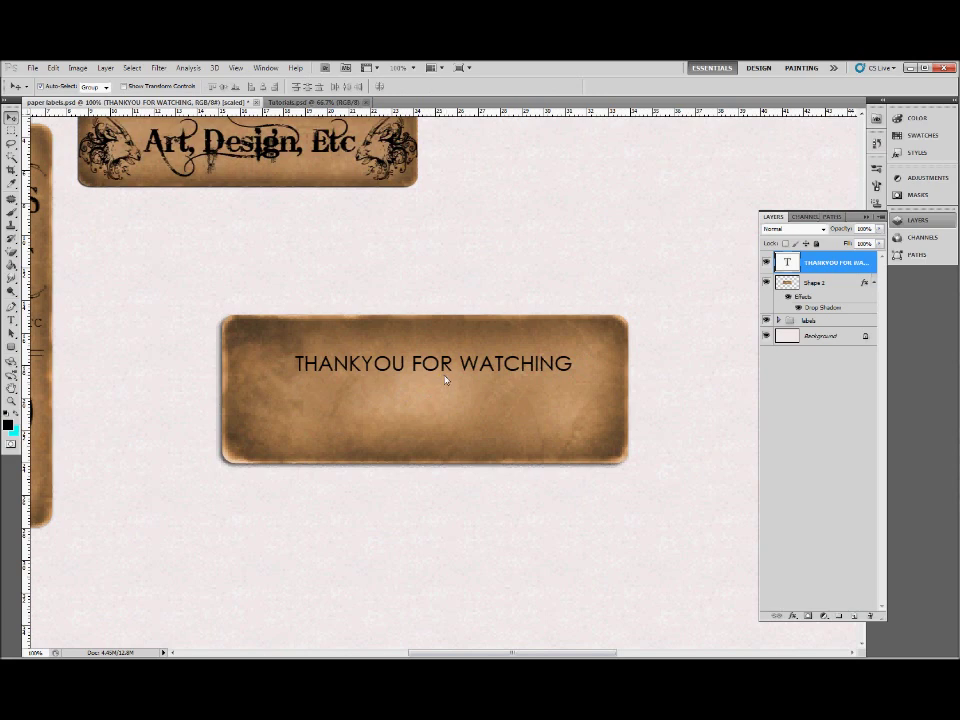
mouse_move(441, 376)
left_mouse_down()
mouse_move(434, 410)
mouse_move(434, 393)
left_mouse_up()
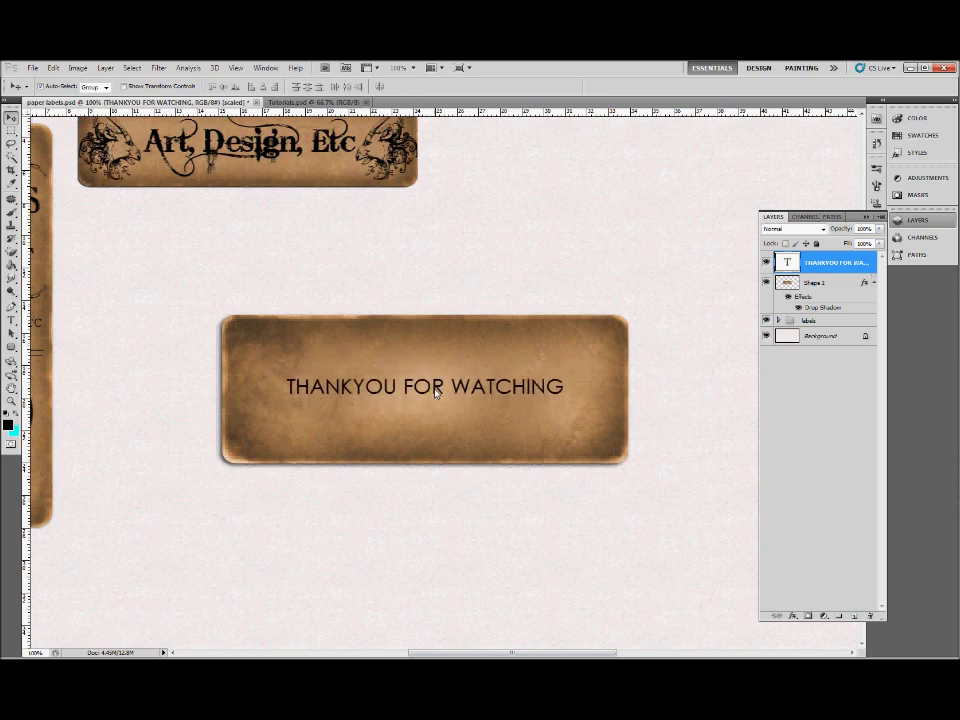
key("ctrl+t")
left_click_drag(589, 460, 648, 520)
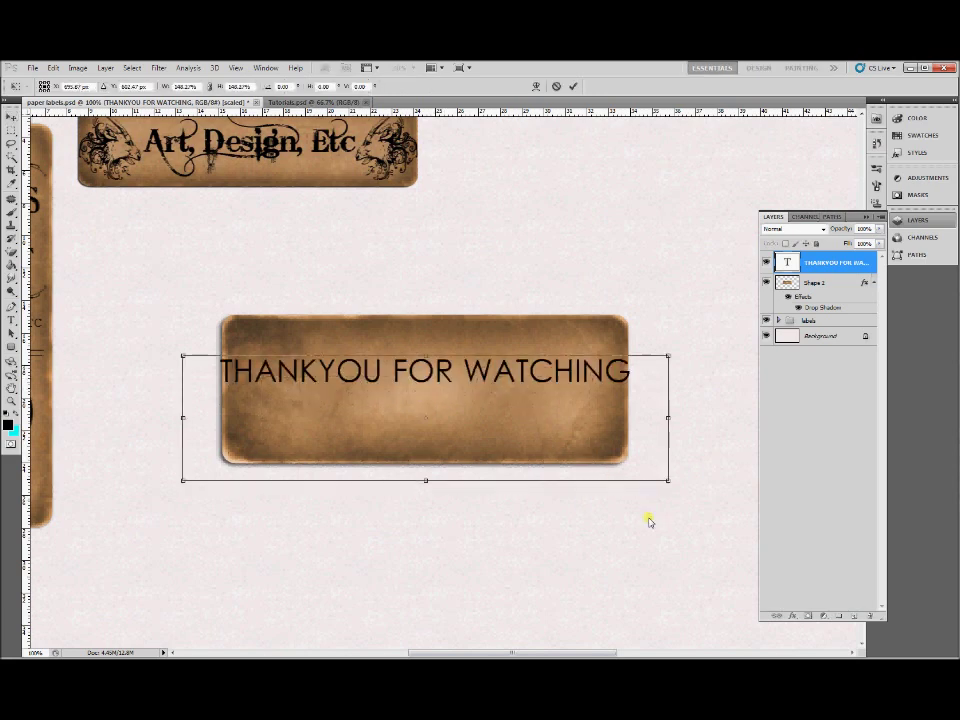
left_click_drag(668, 418, 600, 428)
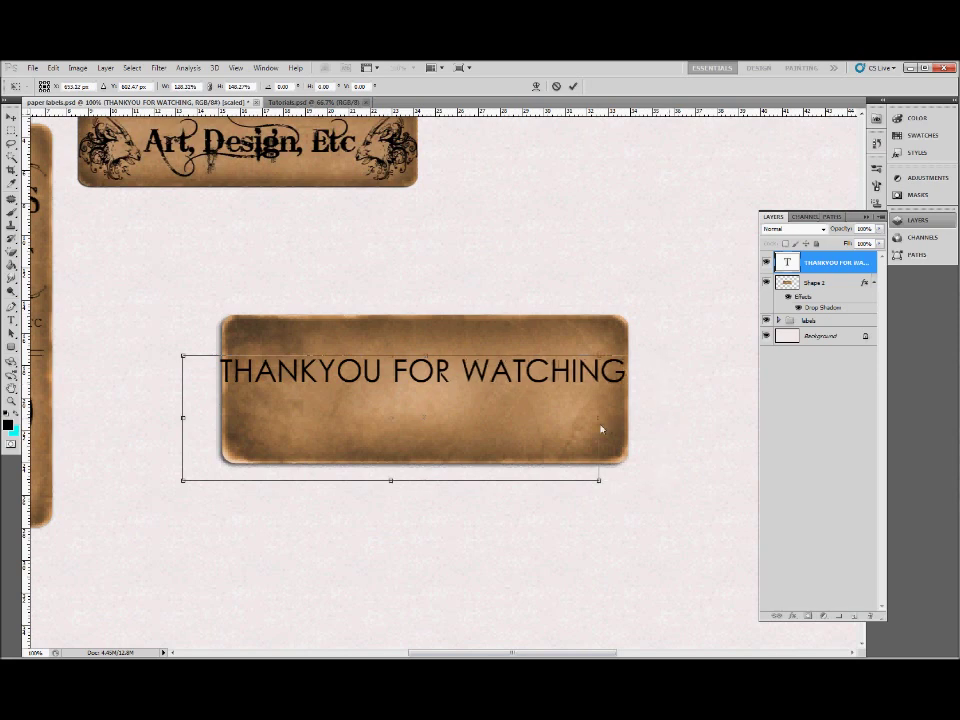
left_click_drag(478, 373, 494, 381)
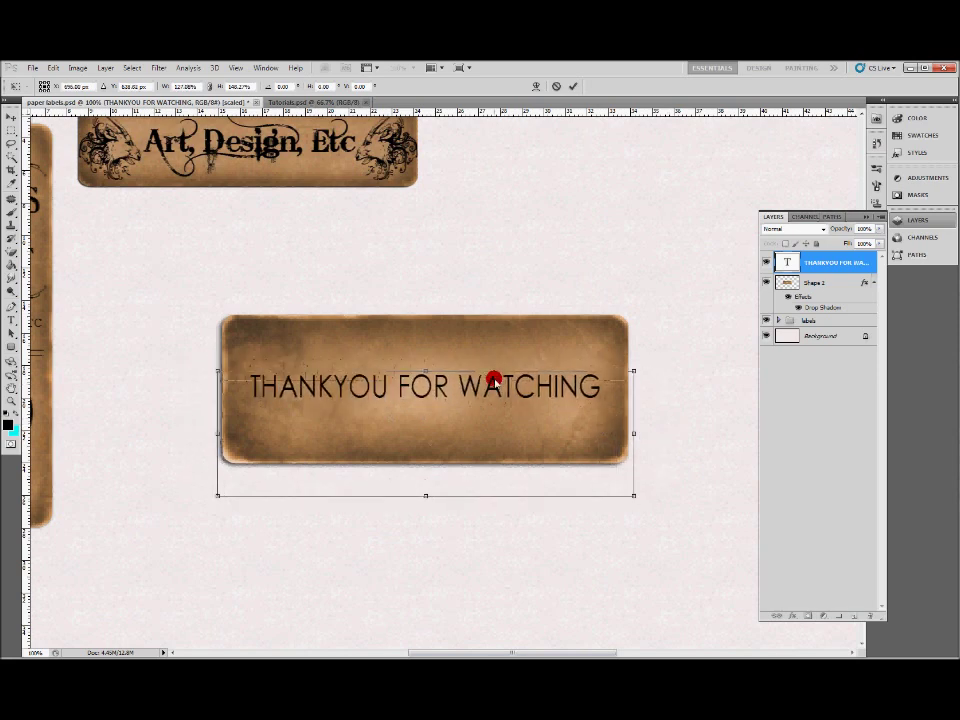